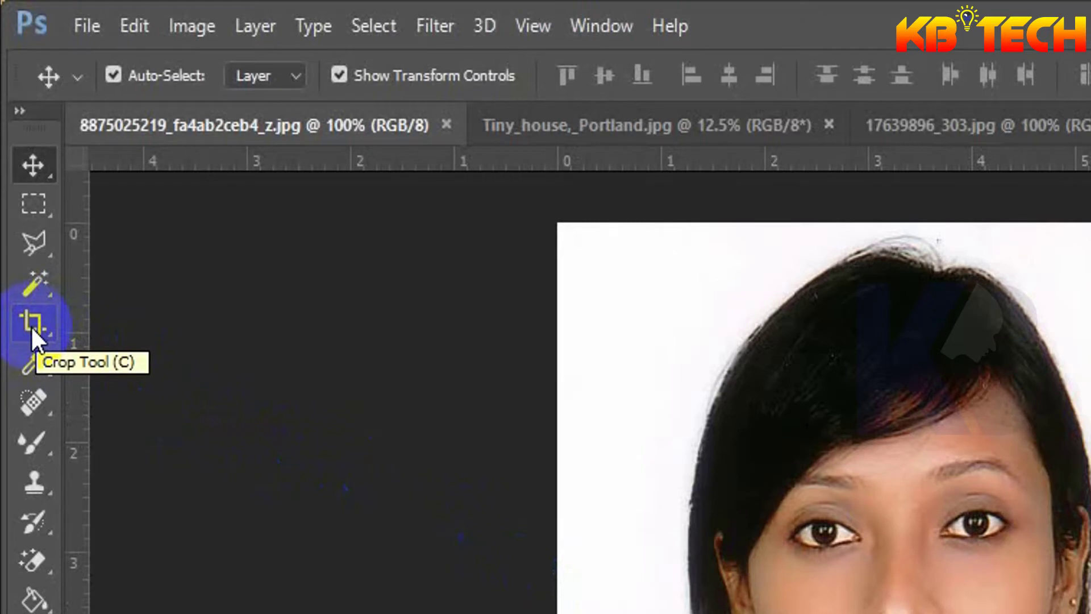
# Step: Activate cropping on the portrait and show the Crop, Perspective Crop and Slice tool variants
pyautogui.click(34, 323)
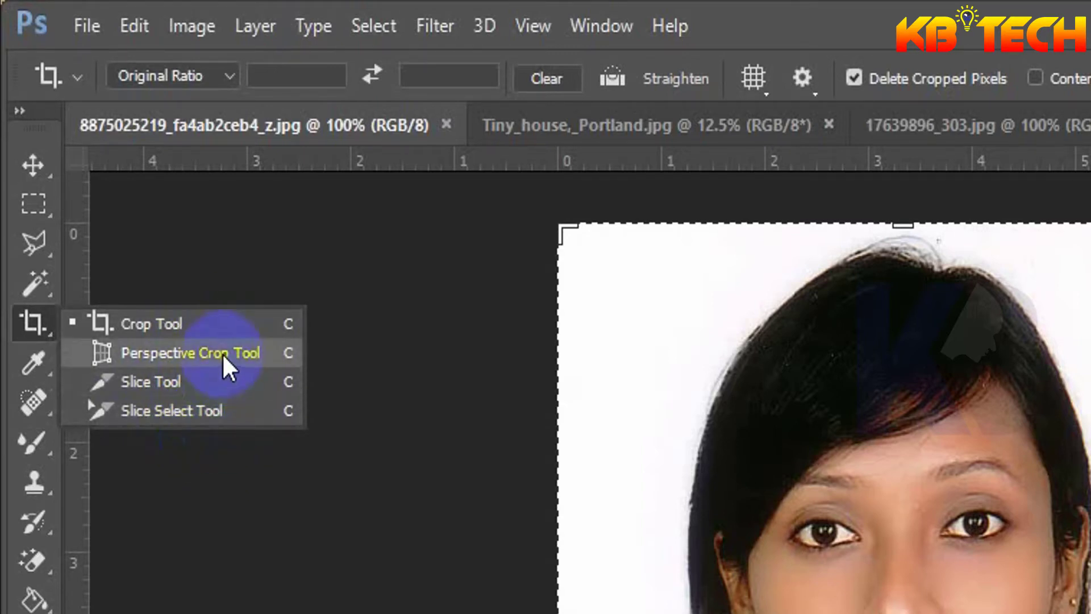
# Step: Pick the standard Crop Tool and select the crop ratio width and height fields
pyautogui.click(194, 324)
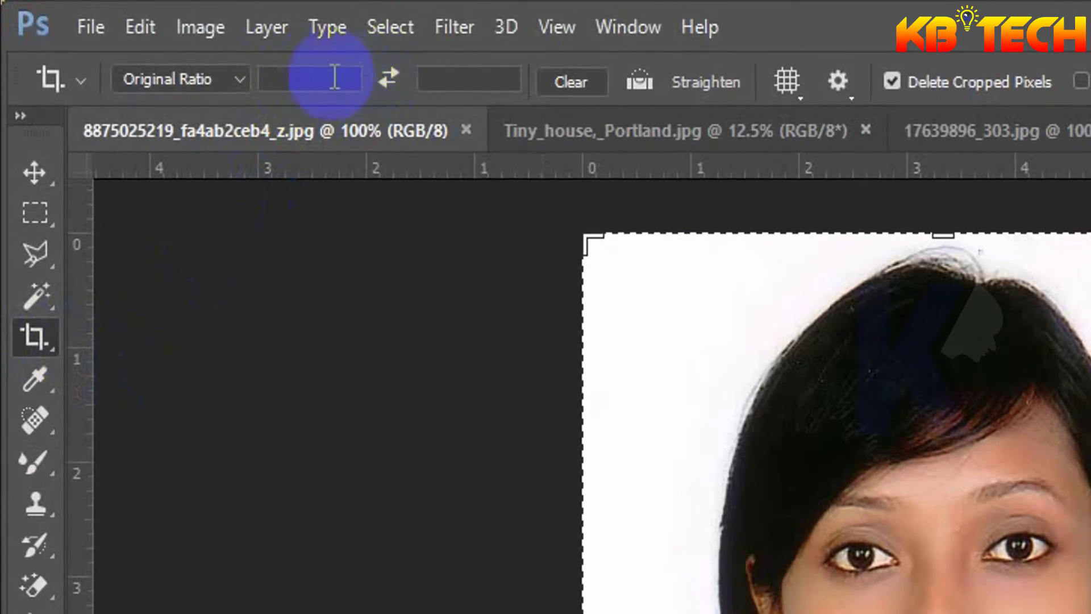
pyautogui.click(281, 78)
pyautogui.click(476, 77)
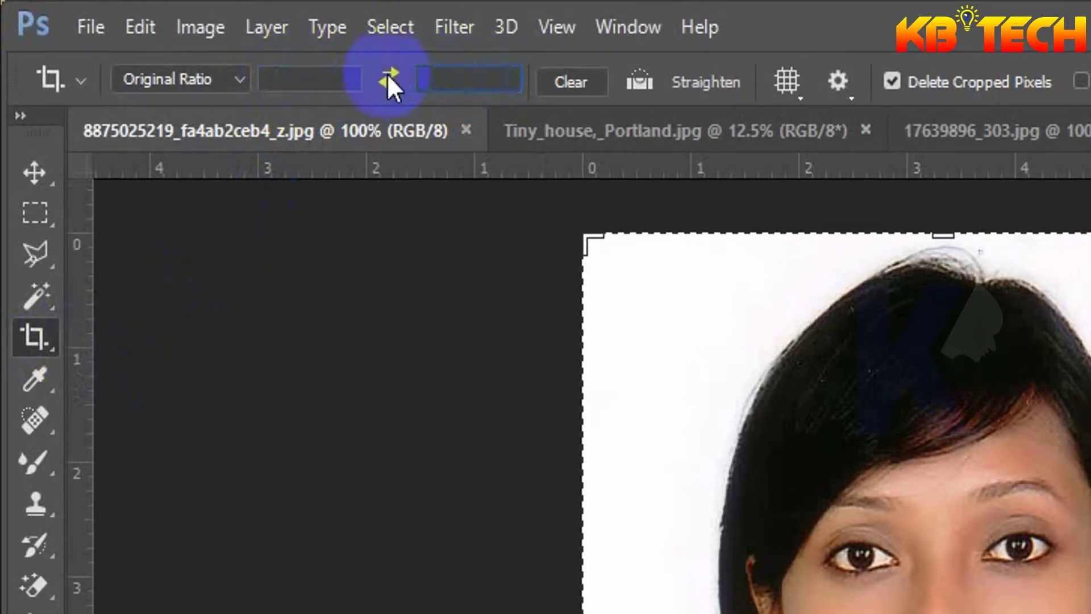
pyautogui.click(320, 78)
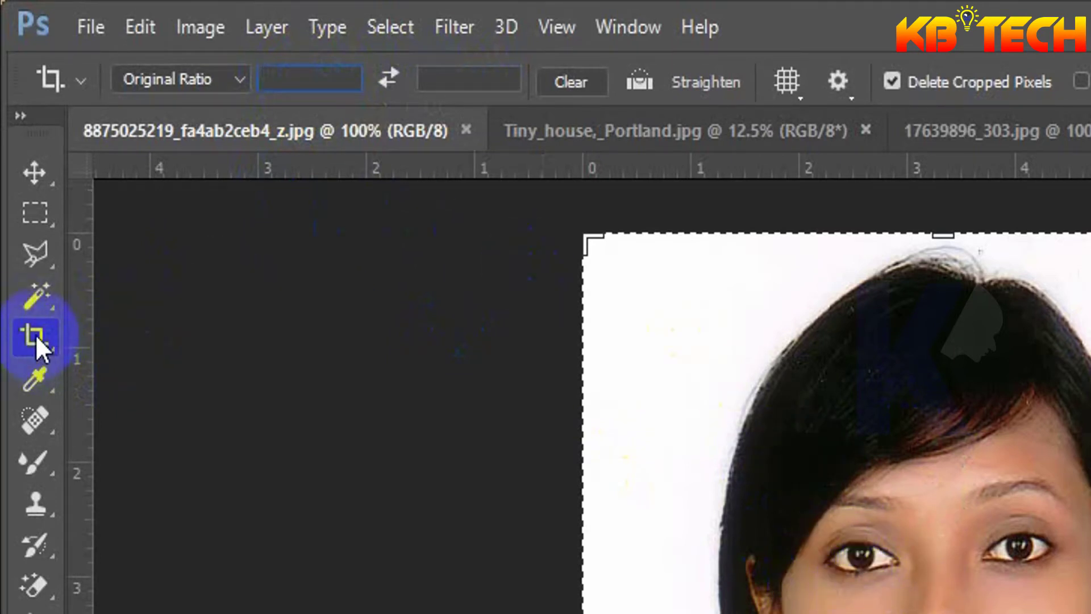
# Step: Set the crop ratio to 2.5 wide by 3 high
pyautogui.click(312, 83)
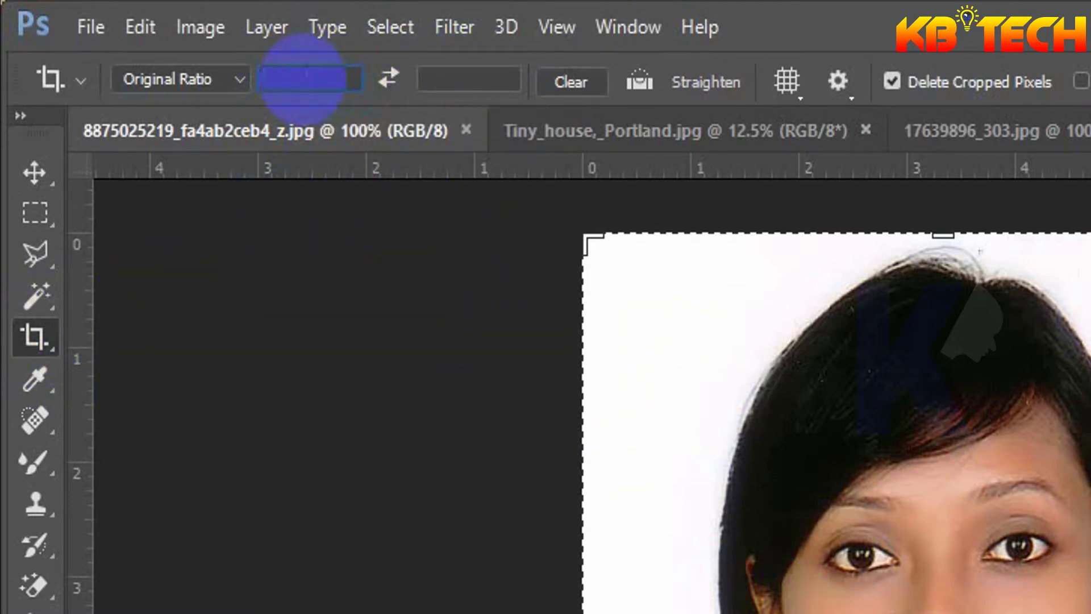
pyautogui.write('2')
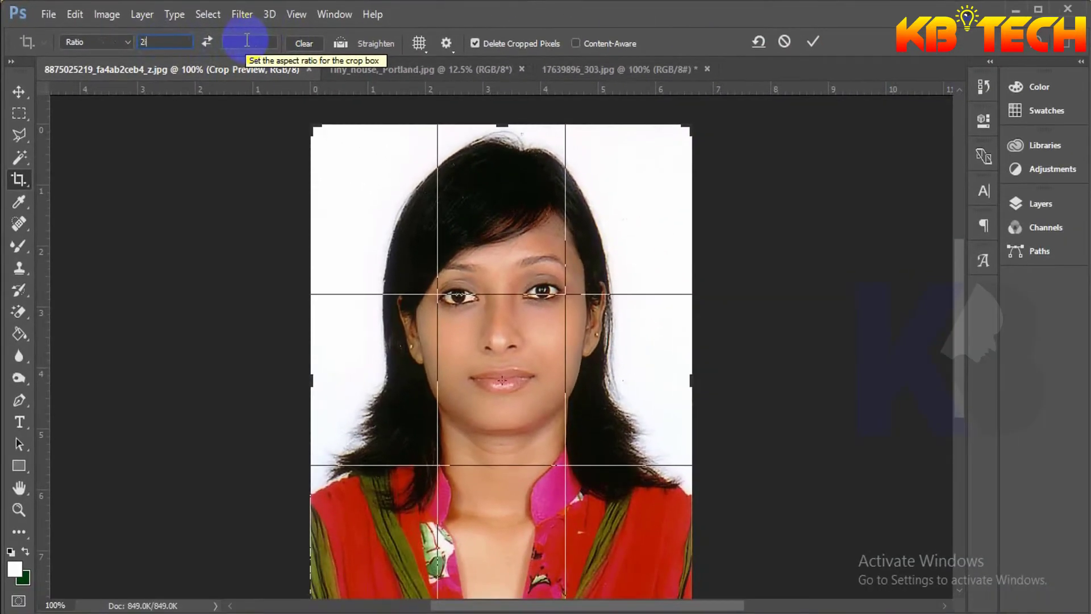
pyautogui.write('in')
pyautogui.click(248, 42)
pyautogui.write('2')
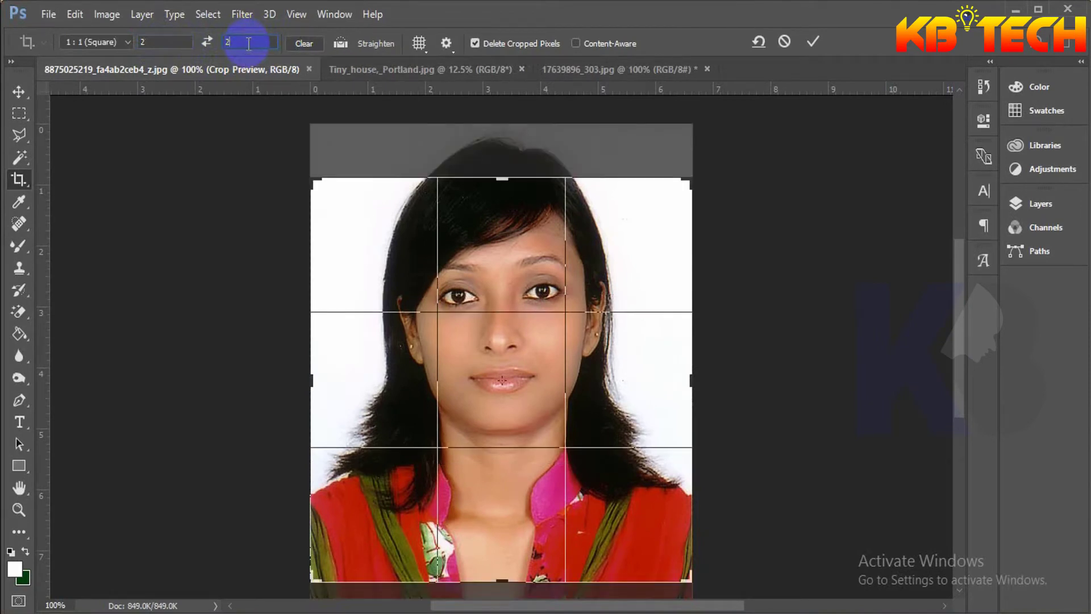
pyautogui.click(573, 236)
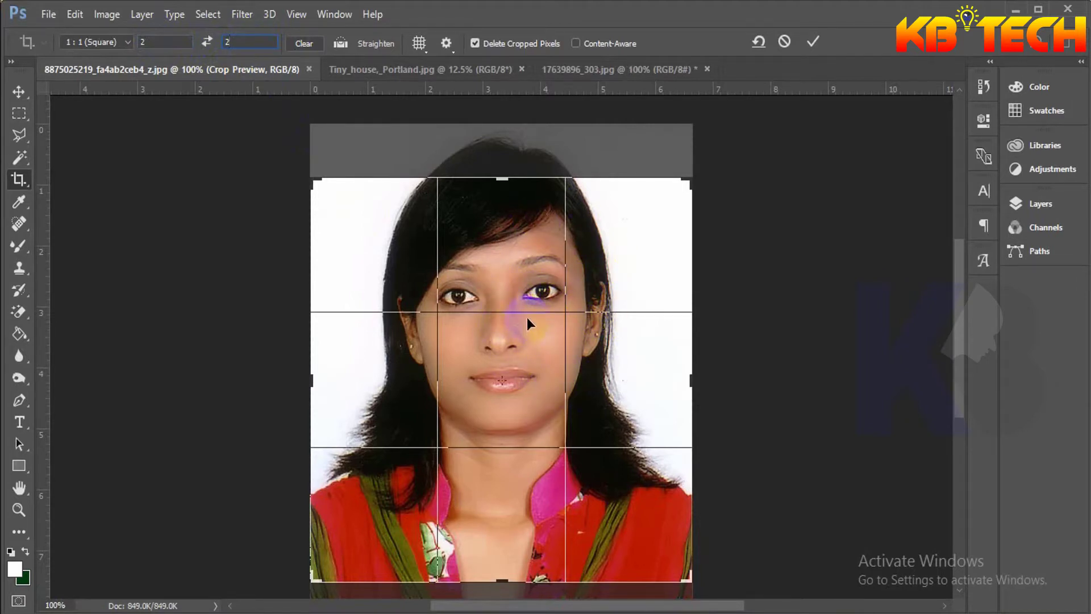
pyautogui.click(149, 41)
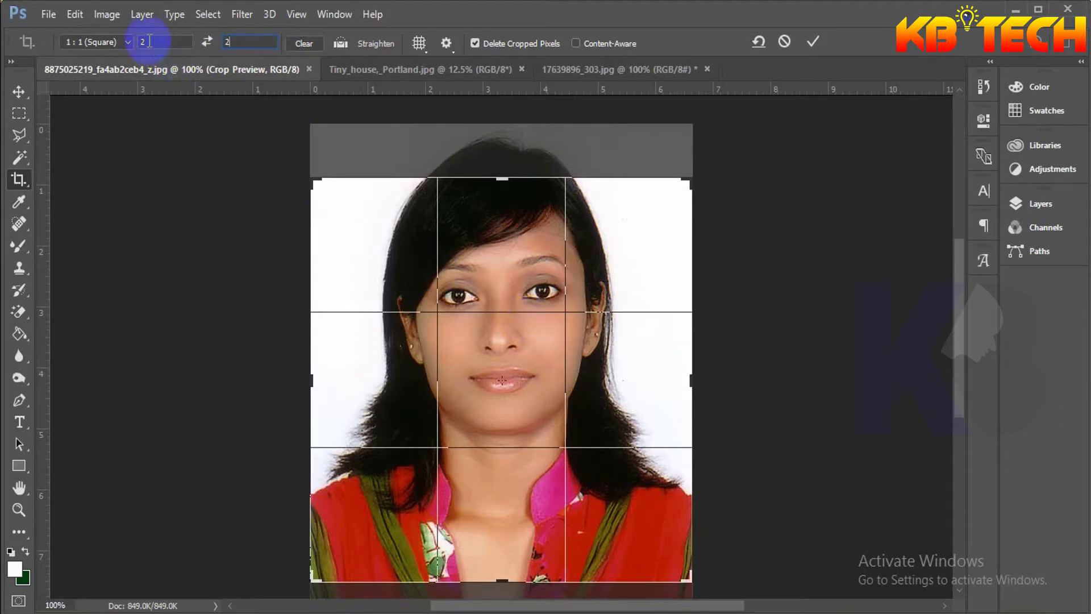
pyautogui.doubleClick(149, 42)
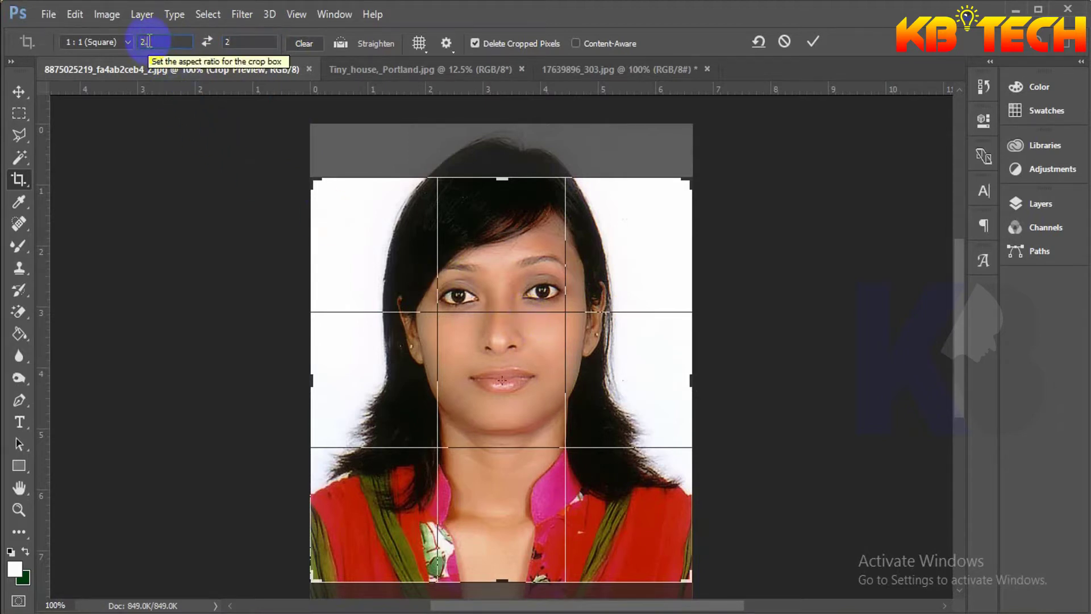
pyautogui.write('.5')
pyautogui.click(241, 41)
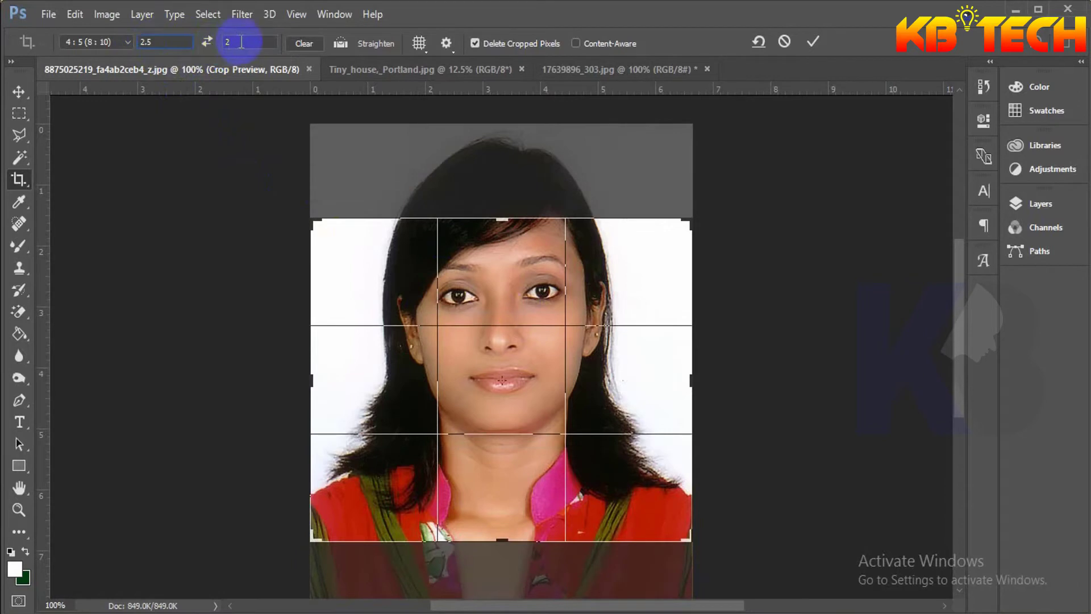
pyautogui.press('BackSpace')
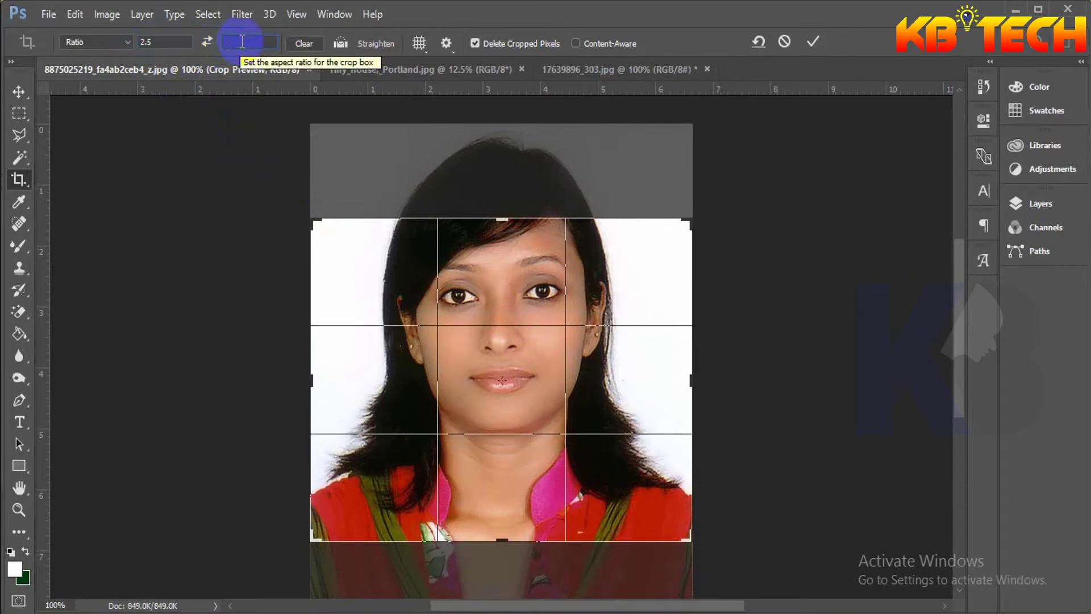
pyautogui.write('3')
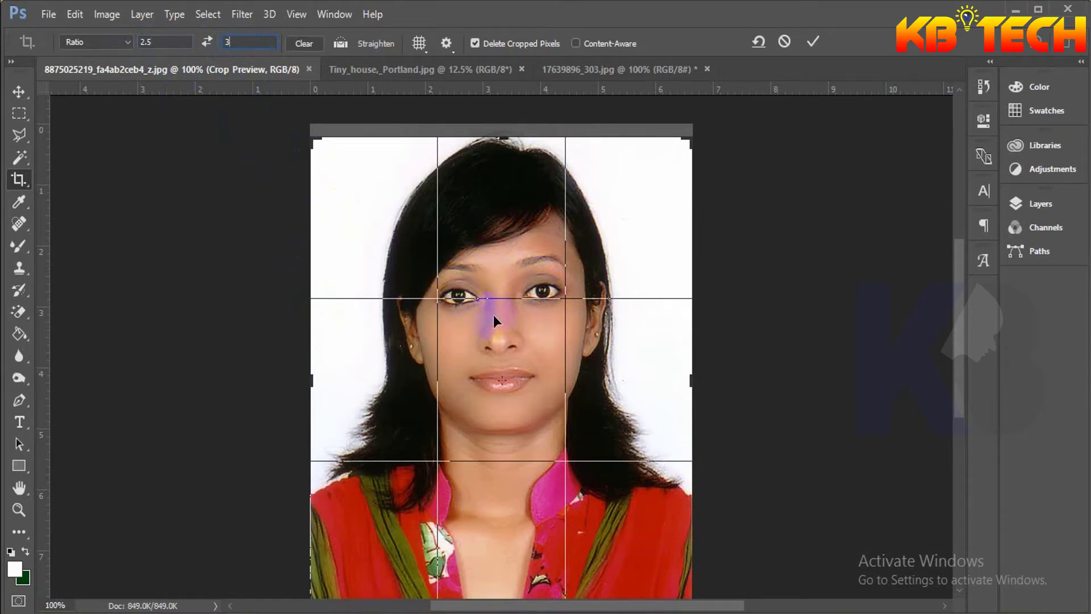
# Step: Reposition the photo inside the crop frame so the face is centred
pyautogui.moveTo(511, 311); pyautogui.dragTo(516, 341)
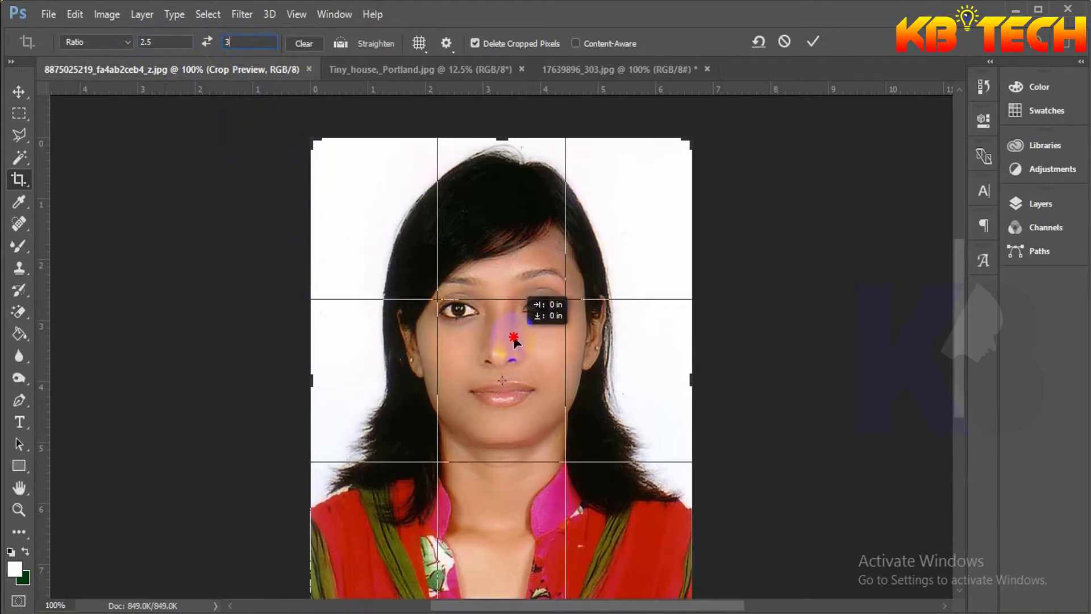
pyautogui.moveTo(516, 341); pyautogui.dragTo(513, 320)
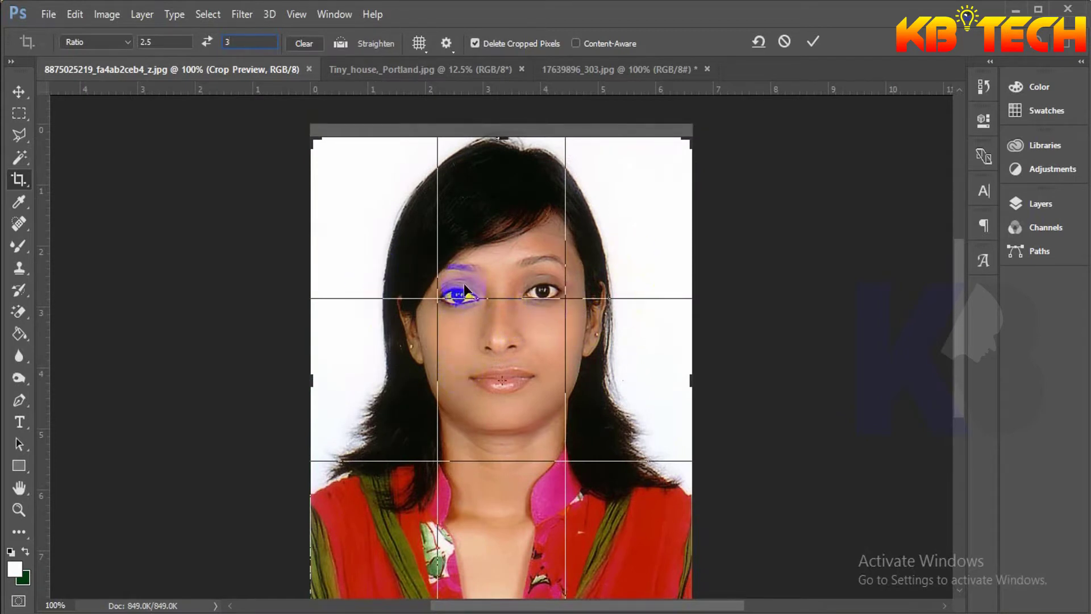
pyautogui.moveTo(492, 247); pyautogui.dragTo(492, 246)
pyautogui.moveTo(493, 376); pyautogui.dragTo(494, 379)
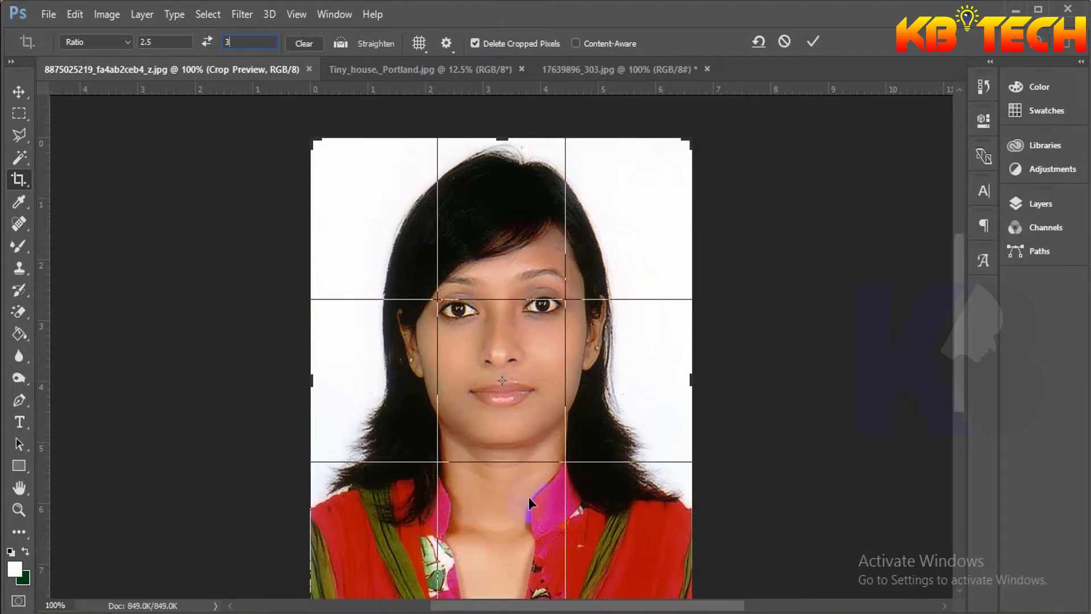
# Step: Apply the 2.5 by 3 crop, clear the ratio, undo the crop, and show ratio presets
pyautogui.click(812, 44)
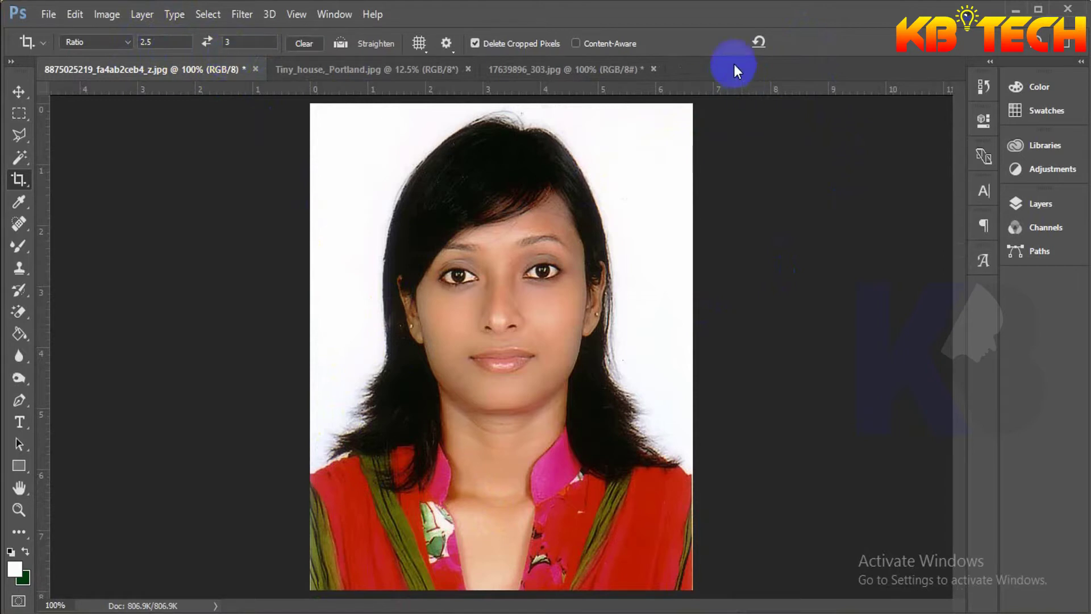
pyautogui.click(757, 43)
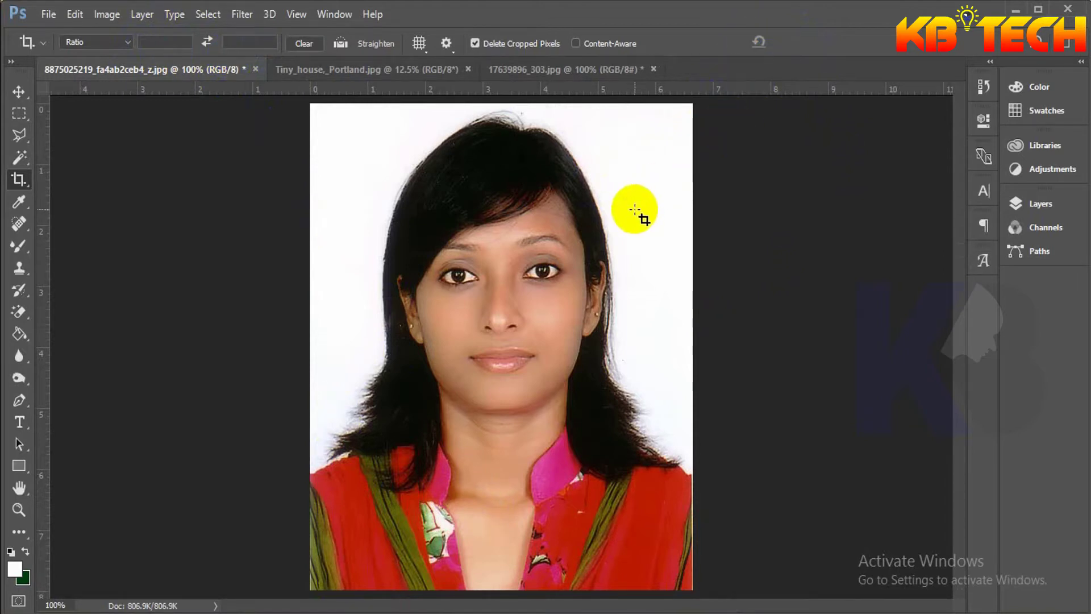
pyautogui.press('ctrl')
pyautogui.moveTo(634, 198); pyautogui.dragTo(634, 198)
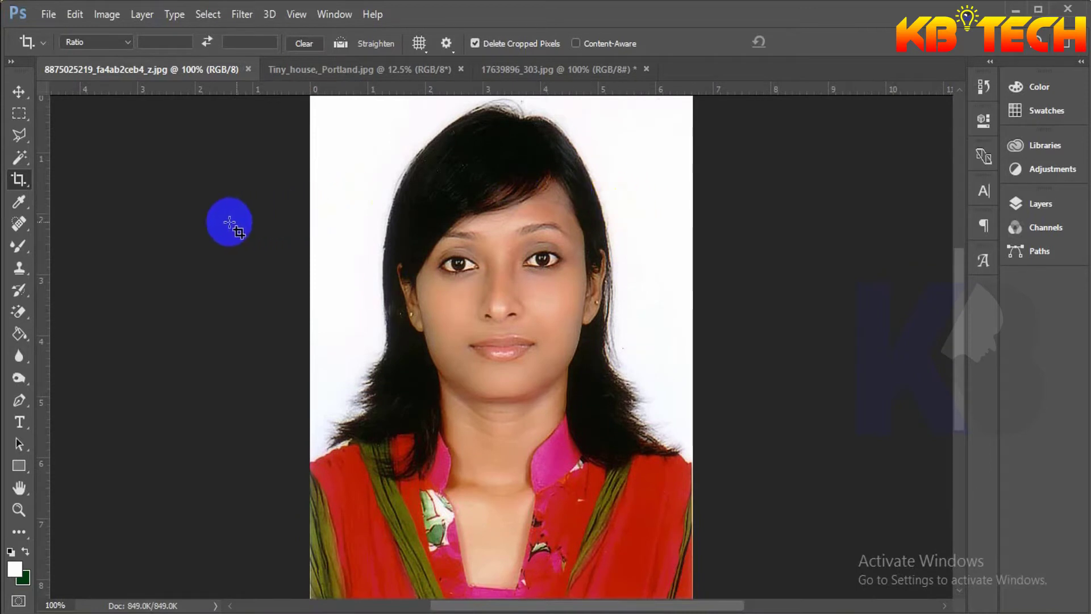
pyautogui.click(119, 42)
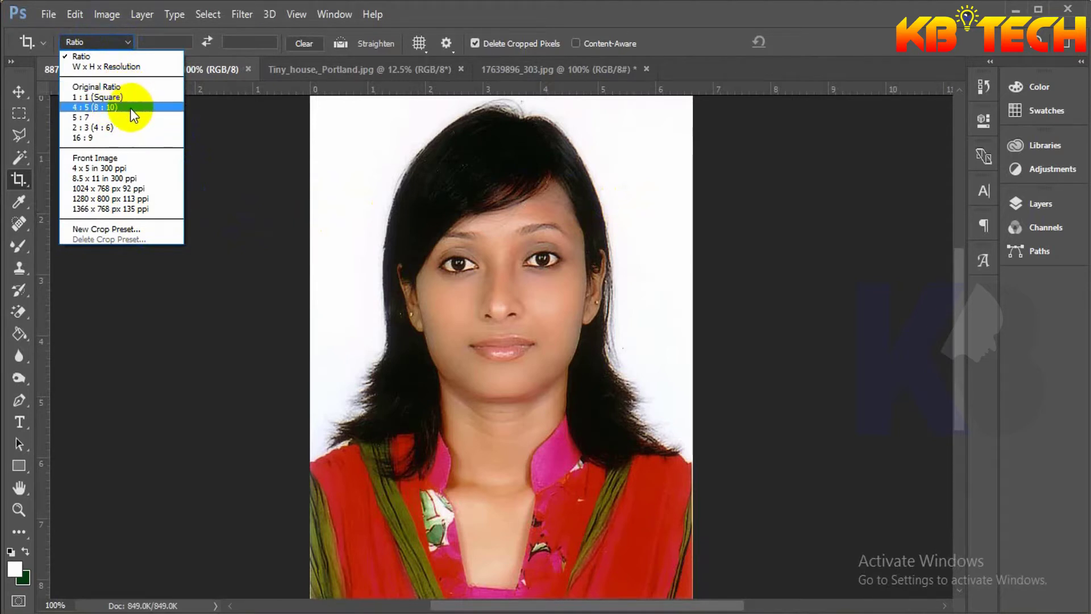
# Step: Dismiss the ratio presets without choosing one and clear the crop ratio values
pyautogui.click(150, 39)
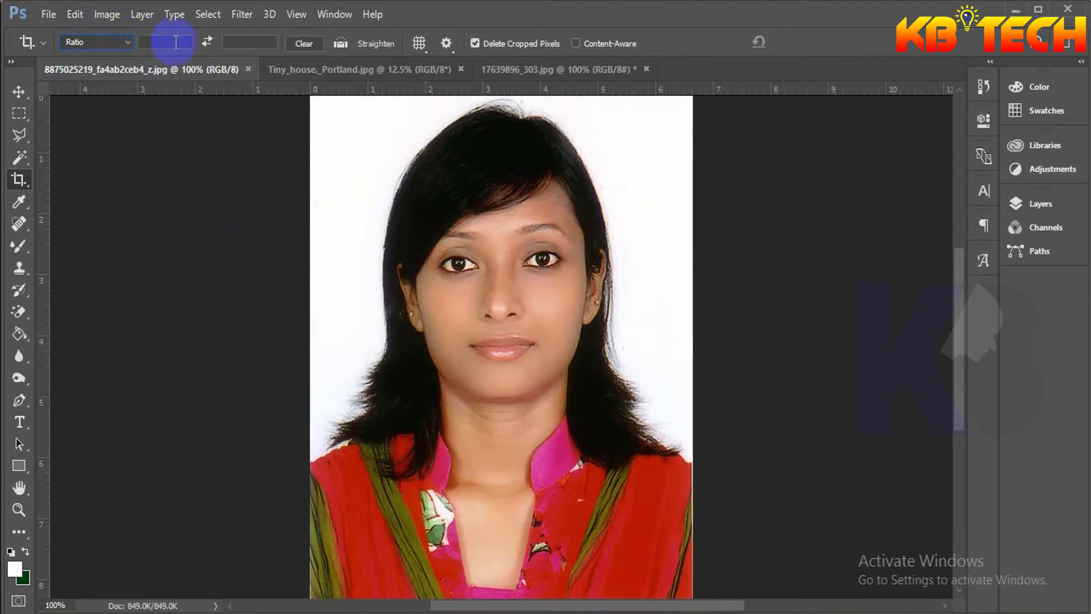
pyautogui.click(251, 43)
pyautogui.click(316, 44)
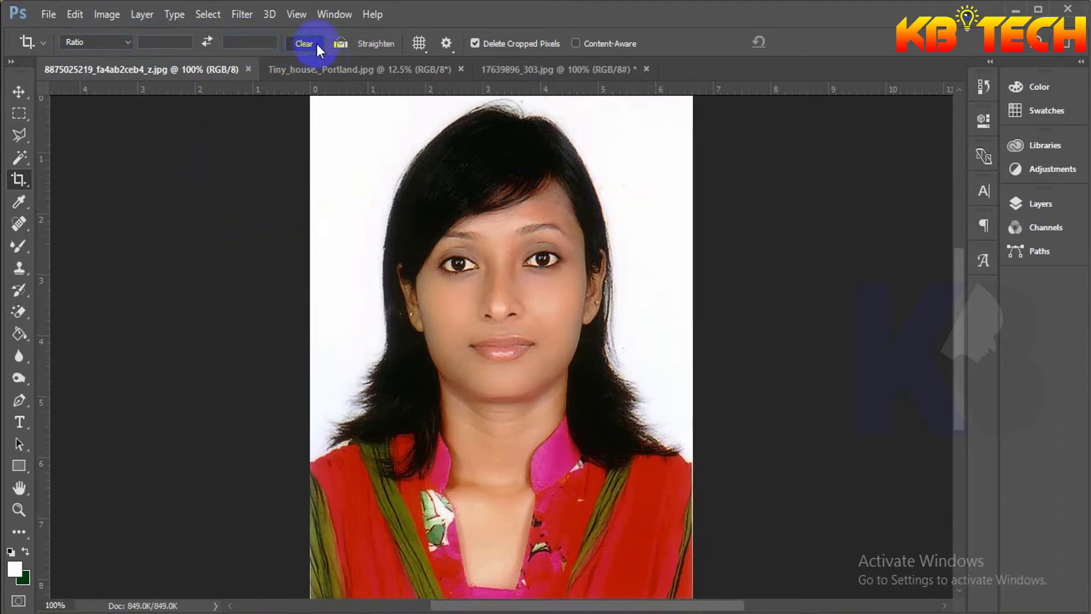
# Step: Switch the crop overlay to Grid, then cancel the pending grid crop box
pyautogui.click(428, 46)
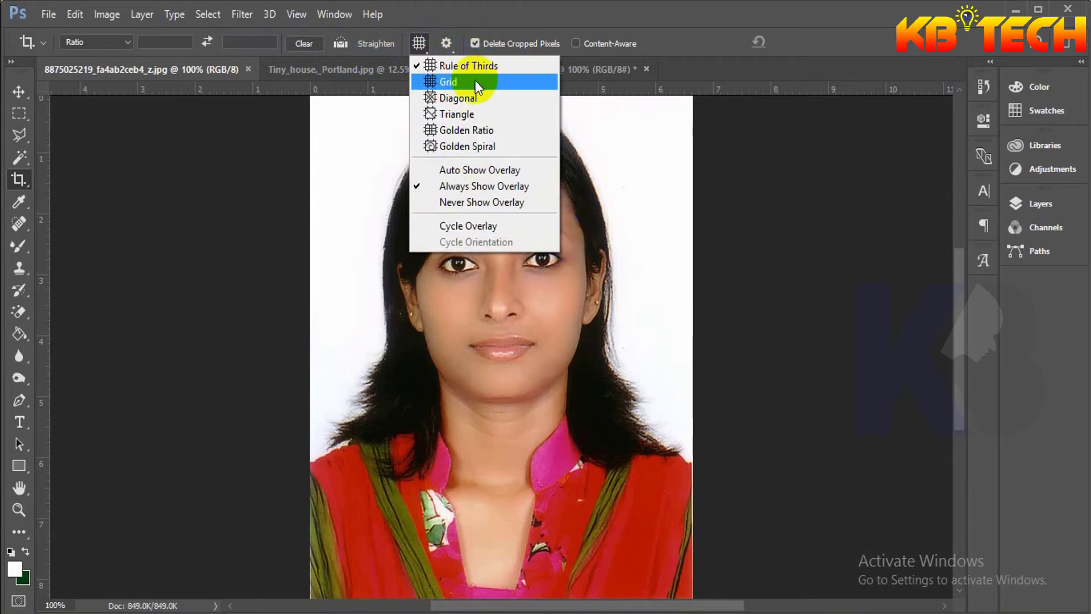
pyautogui.click(448, 83)
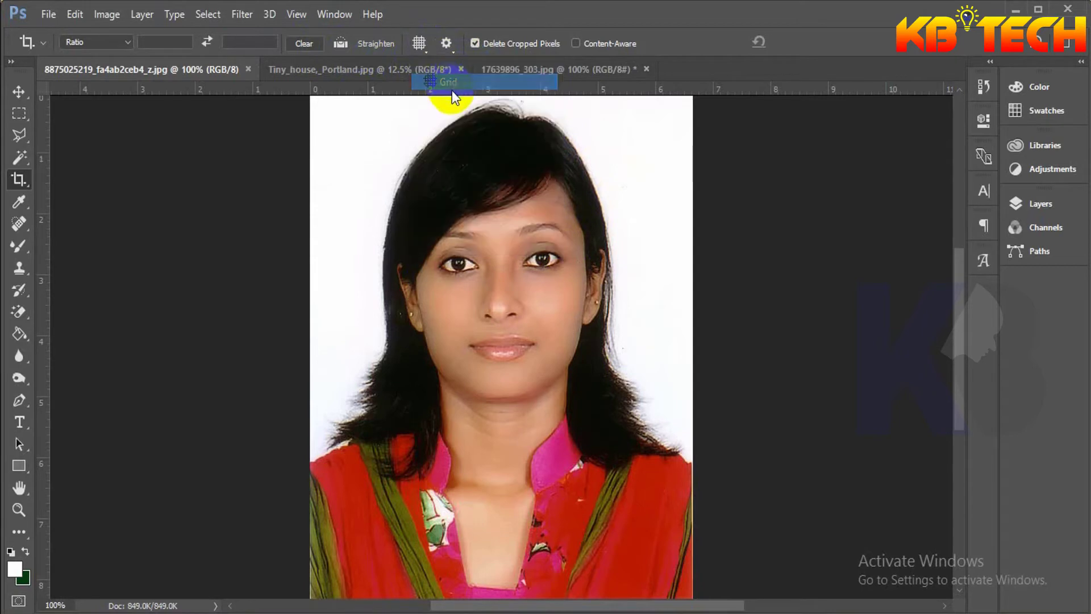
pyautogui.click(482, 166)
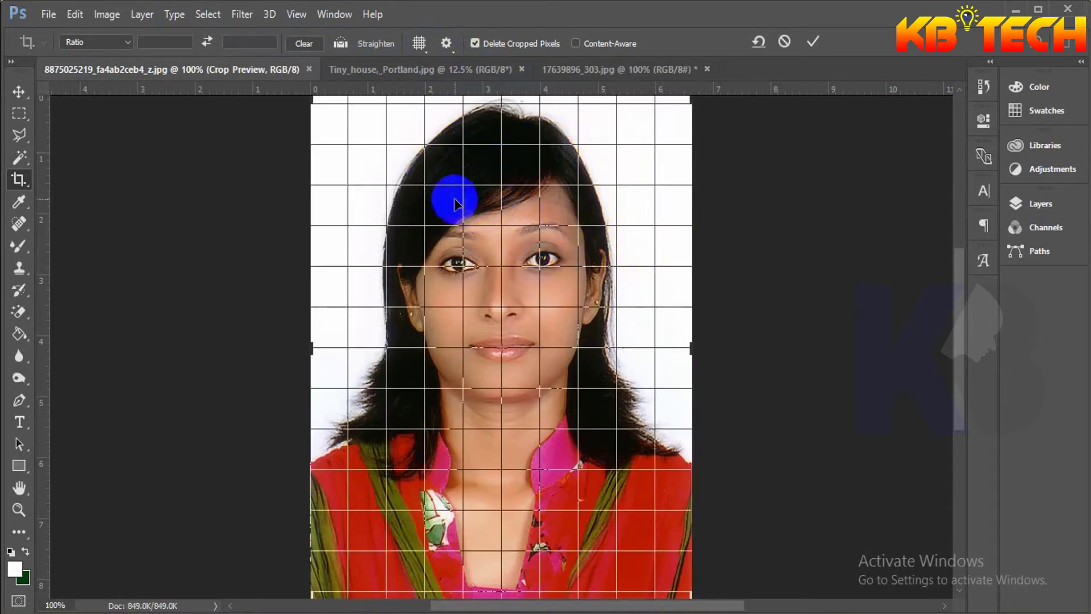
pyautogui.click(784, 41)
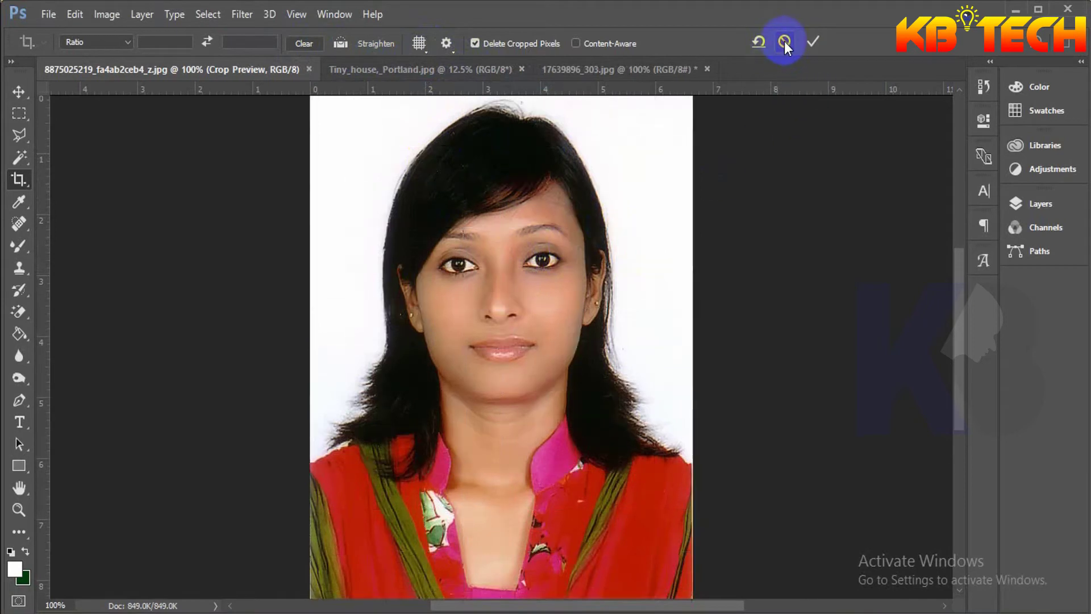
pyautogui.click(421, 44)
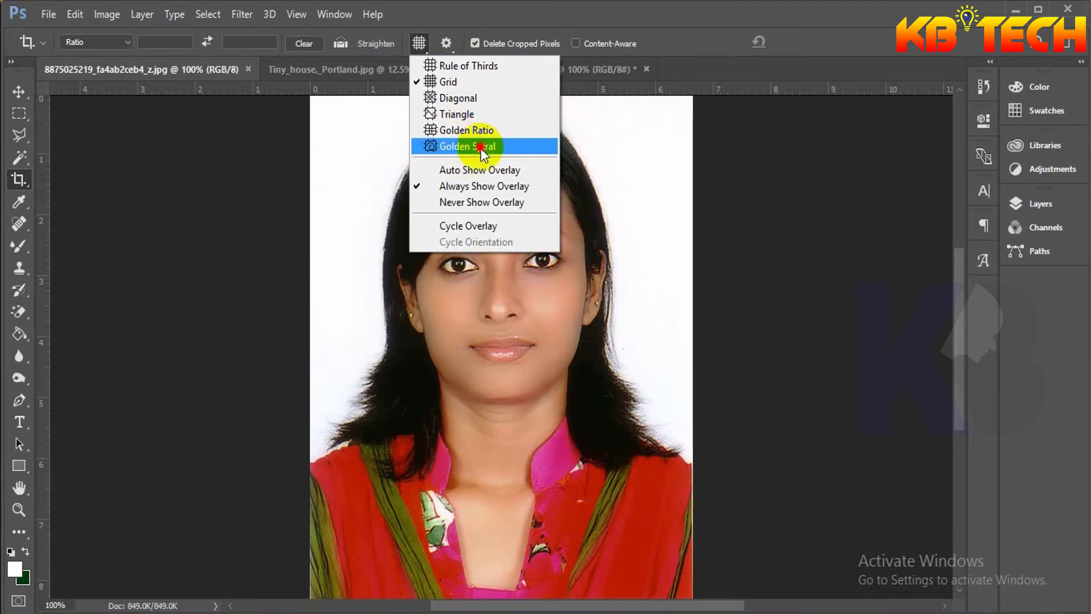
# Step: Set the crop guide overlay to Rule of Thirds and review the extra crop settings
pyautogui.click(430, 65)
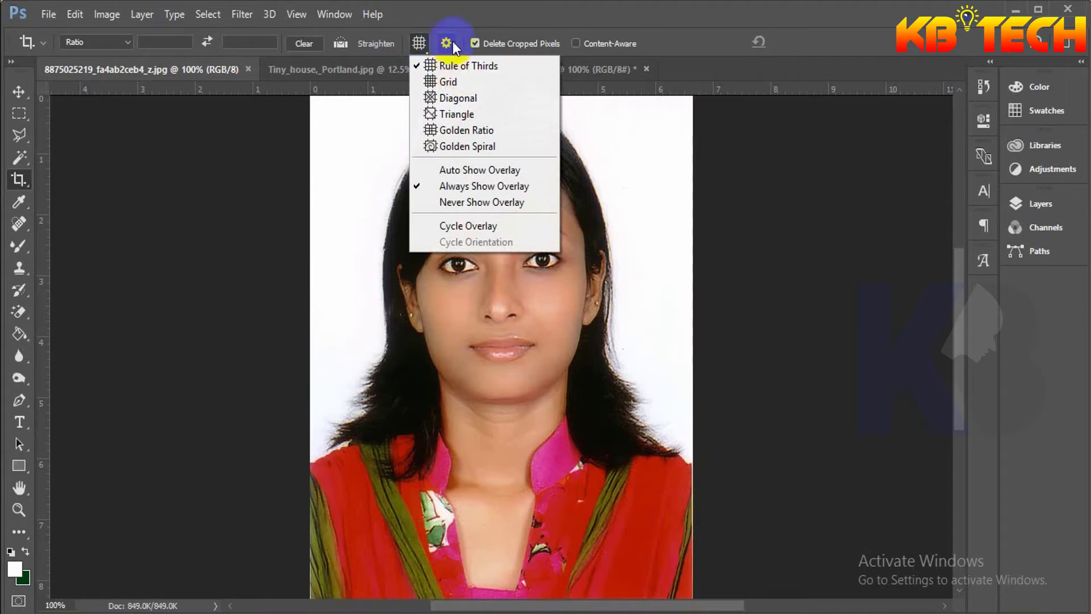
pyautogui.click(472, 26)
pyautogui.click(451, 50)
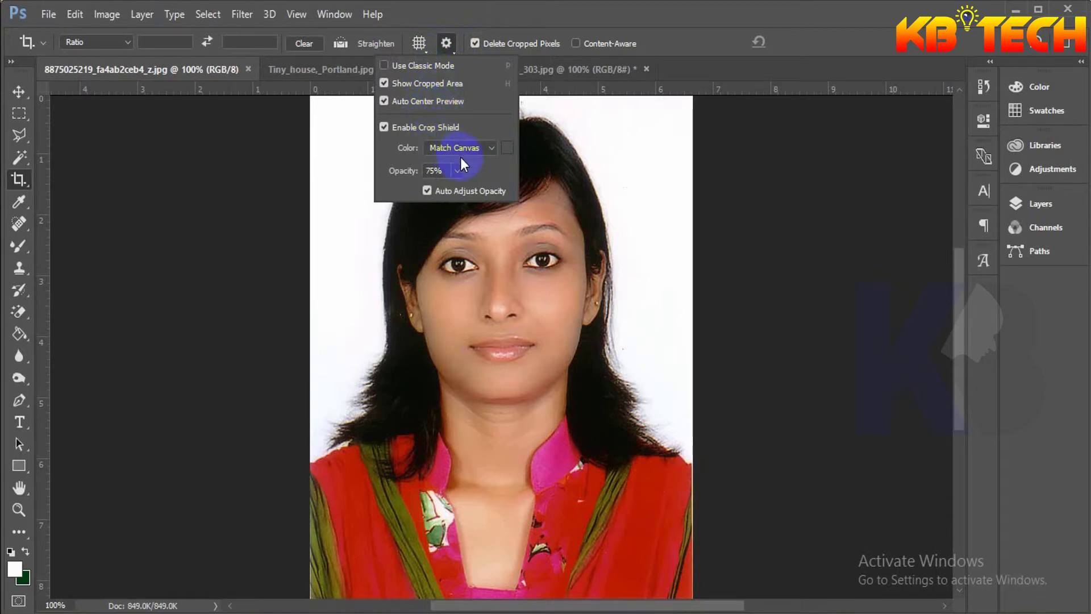
pyautogui.click(448, 50)
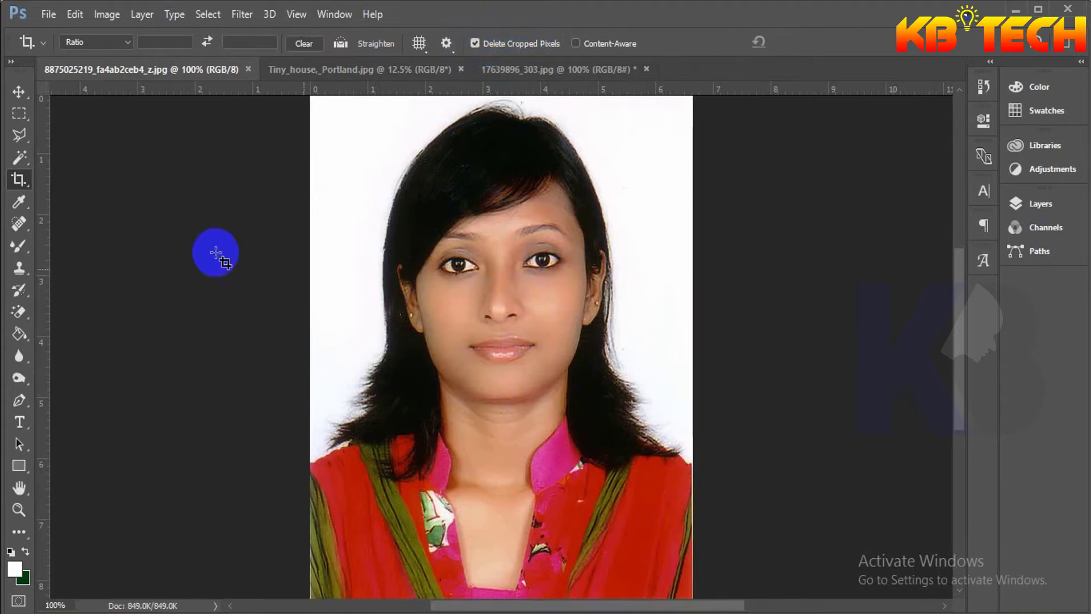
# Step: Start a new crop box over the portrait, zoom out to 82.6%, and reselect cropping
pyautogui.click(457, 216)
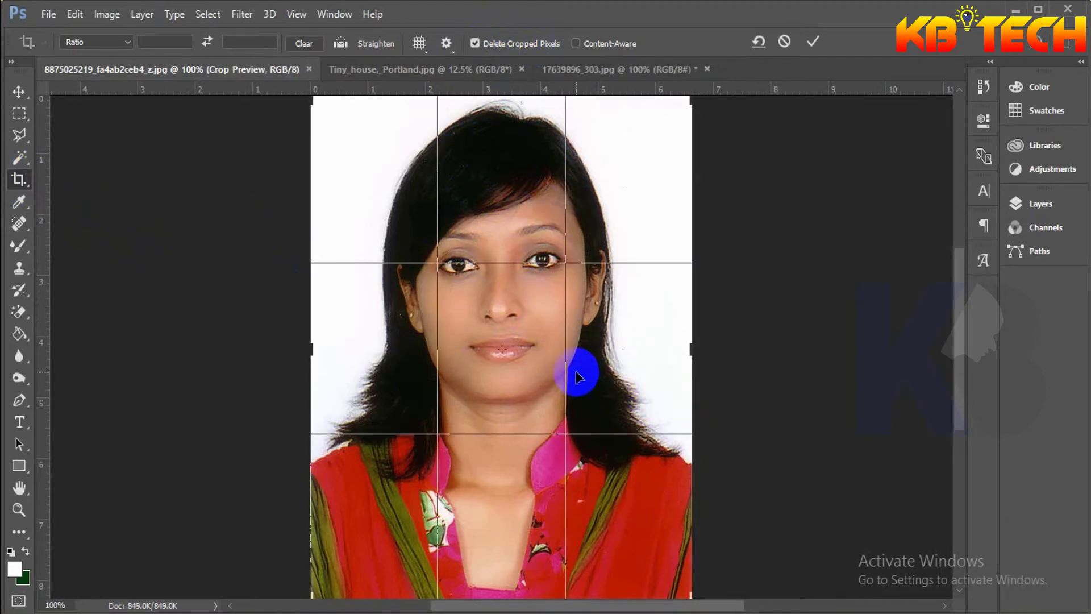
pyautogui.moveTo(586, 348); pyautogui.dragTo(582, 346)
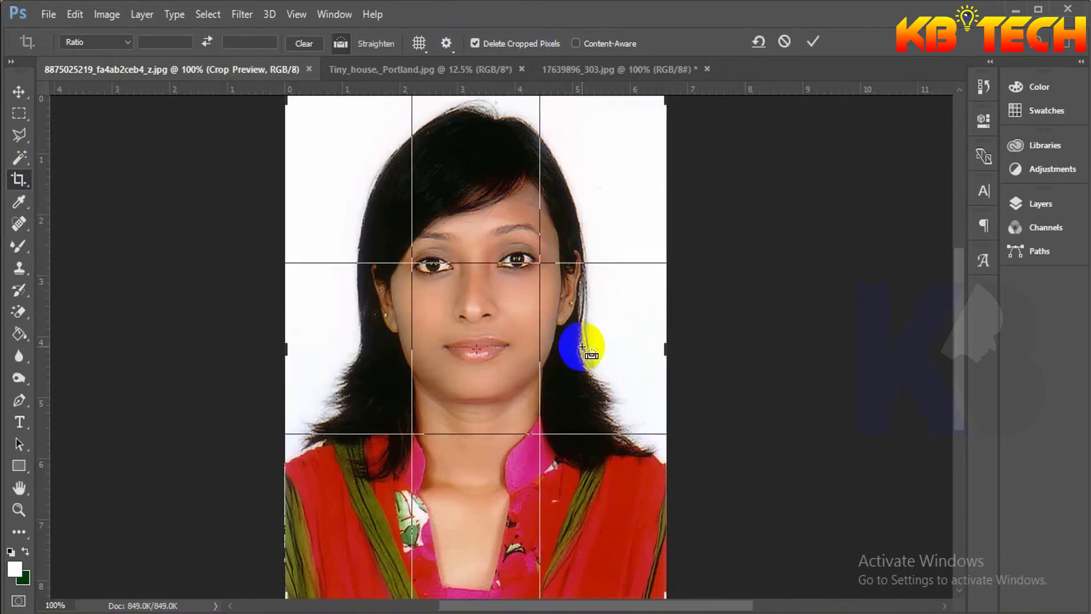
pyautogui.scroll(-2, 581, 346)
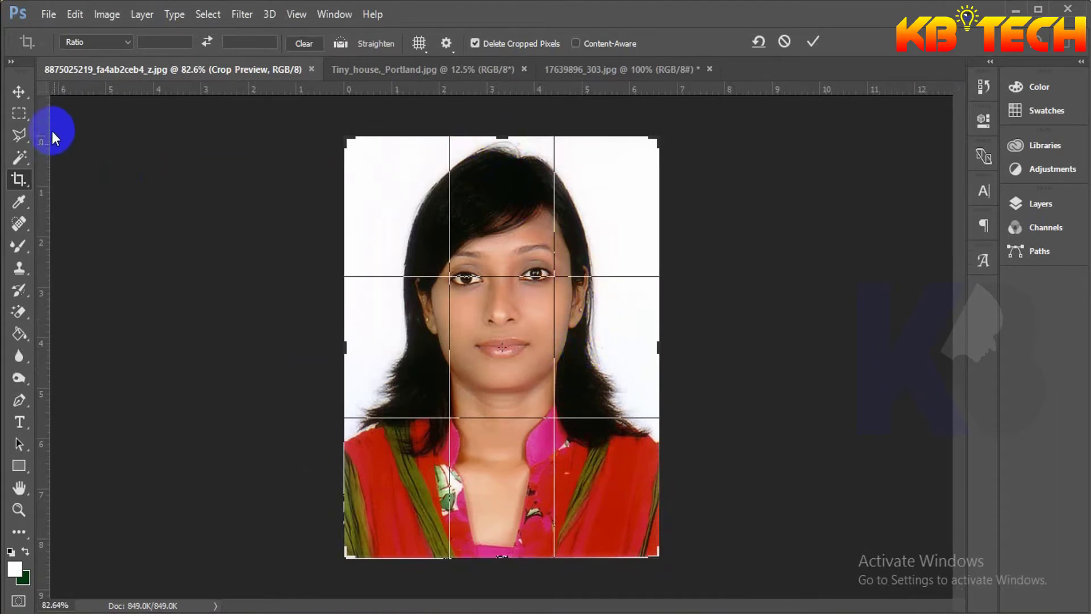
pyautogui.click(22, 184)
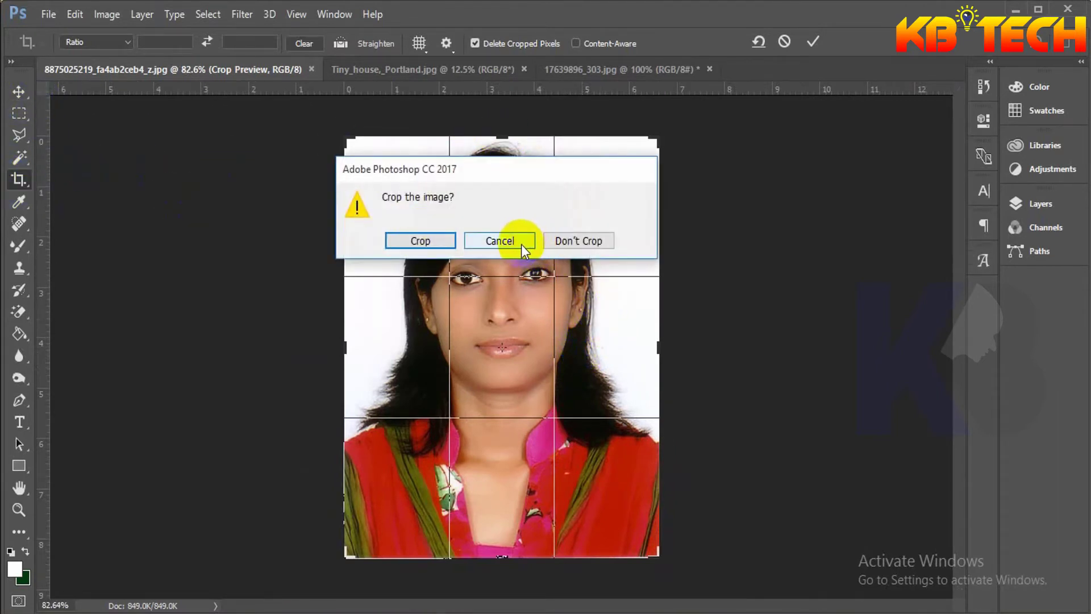
# Step: Tighten the crop's top and right edges around the centred face and apply it
pyautogui.click(521, 243)
pyautogui.moveTo(503, 142); pyautogui.dragTo(502, 181)
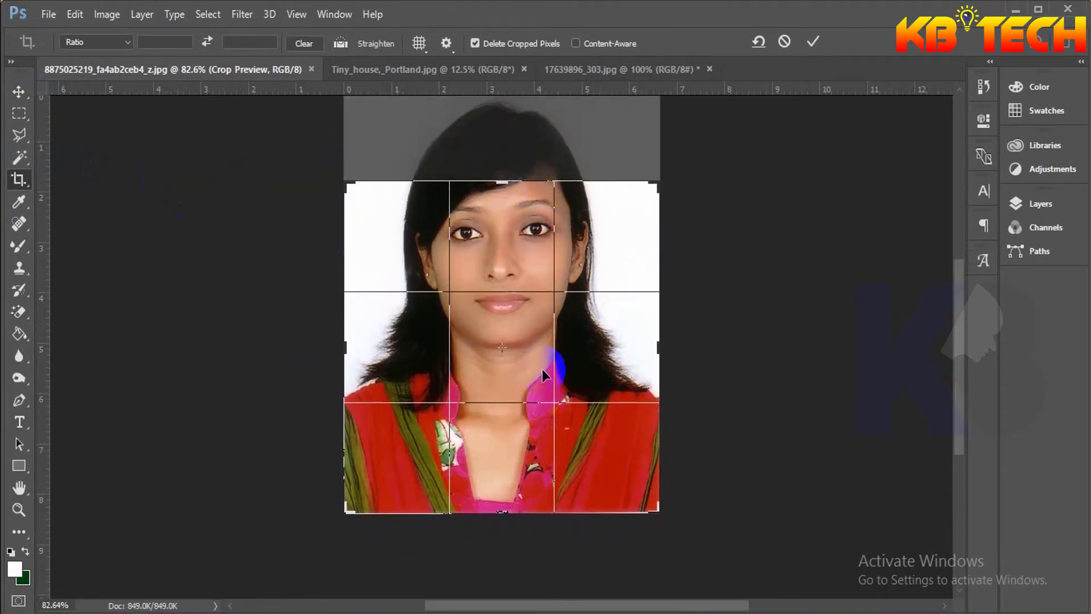
pyautogui.moveTo(509, 341)
pyautogui.mouseDown()
pyautogui.moveTo(517, 405)
pyautogui.moveTo(507, 418)
pyautogui.mouseUp()
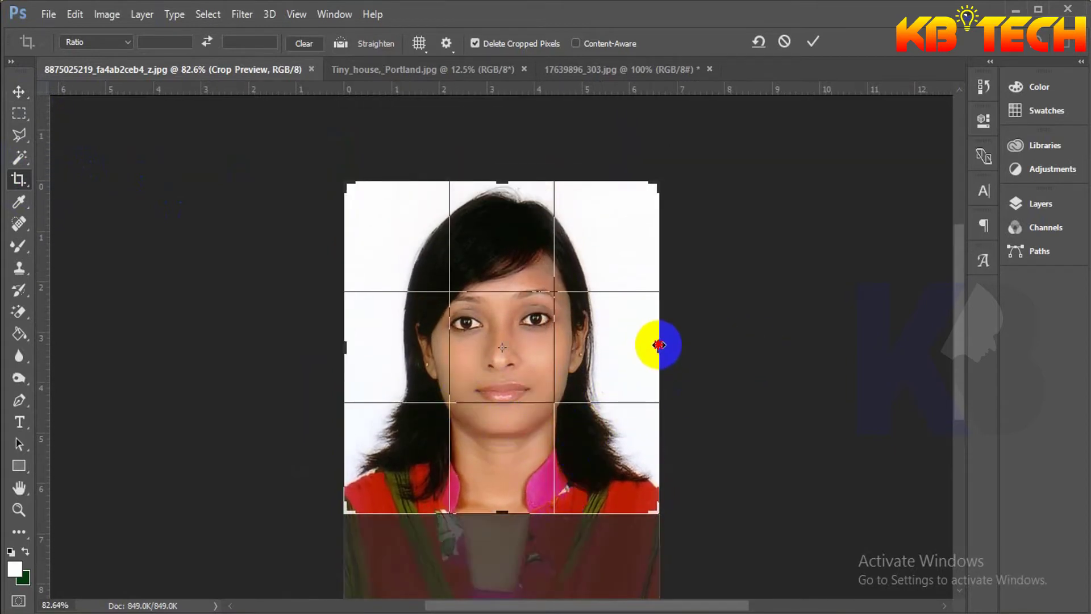
pyautogui.moveTo(659, 344); pyautogui.dragTo(548, 360)
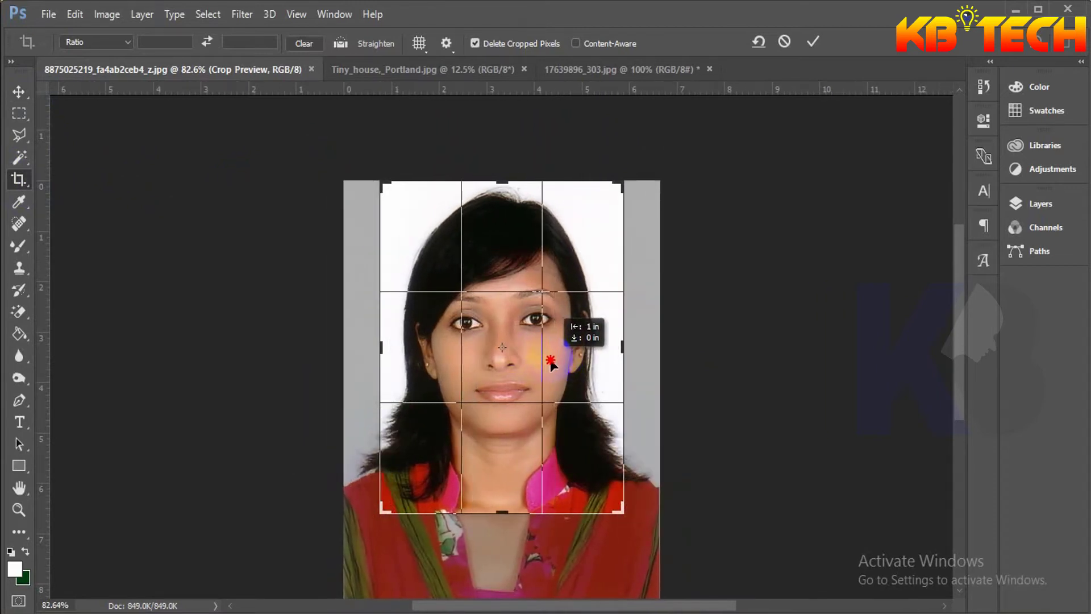
pyautogui.moveTo(549, 362); pyautogui.dragTo(553, 356)
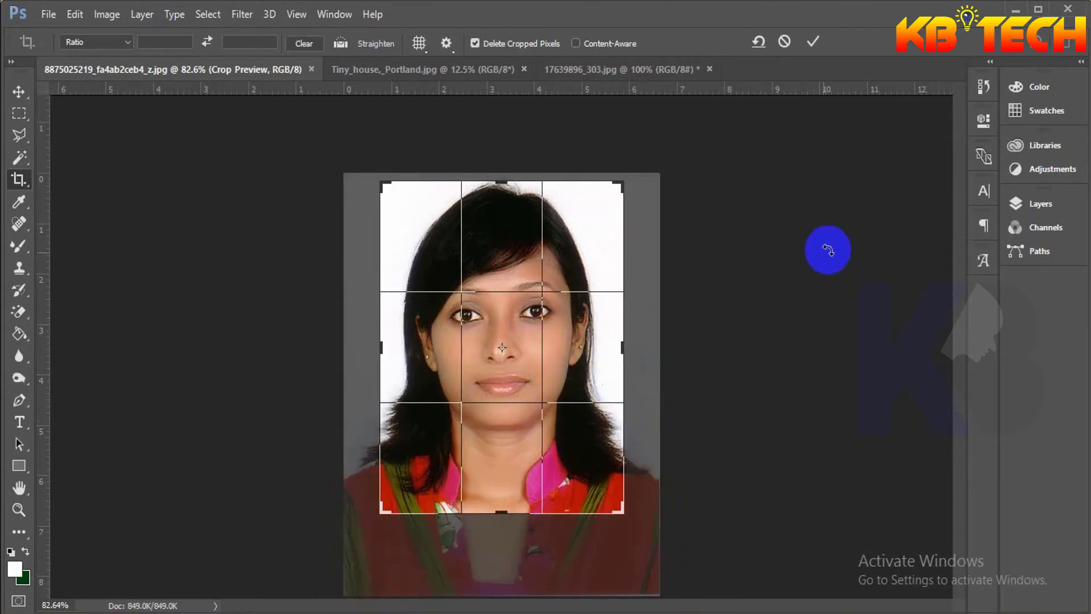
pyautogui.click(813, 41)
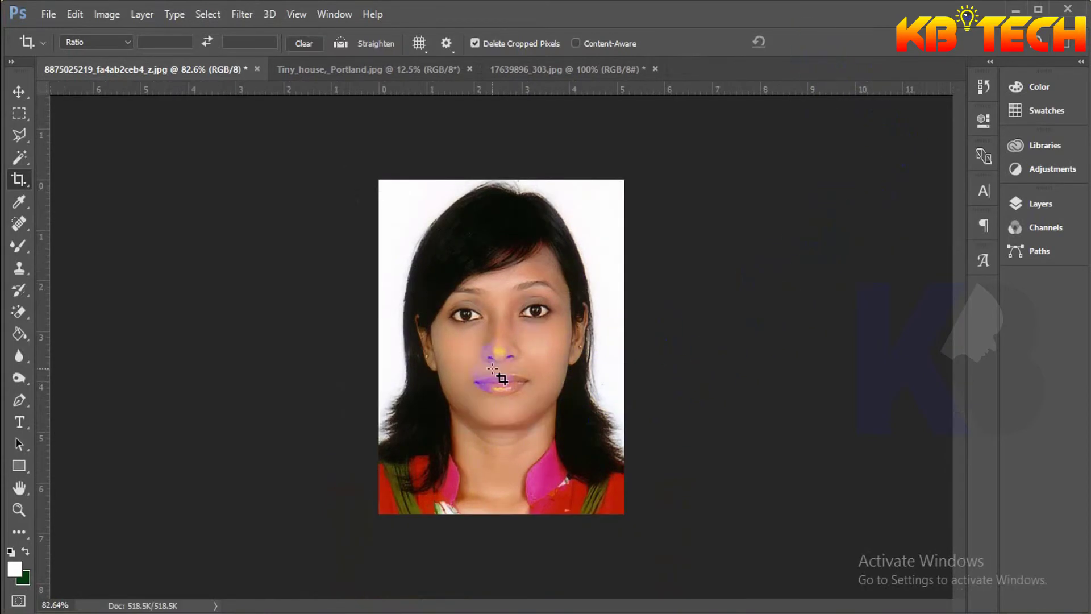
# Step: Undo the crop to restore the full portrait, keeping the standard Crop Tool selected
pyautogui.press('ctrl')
pyautogui.hotkey('ctrl', 'z')
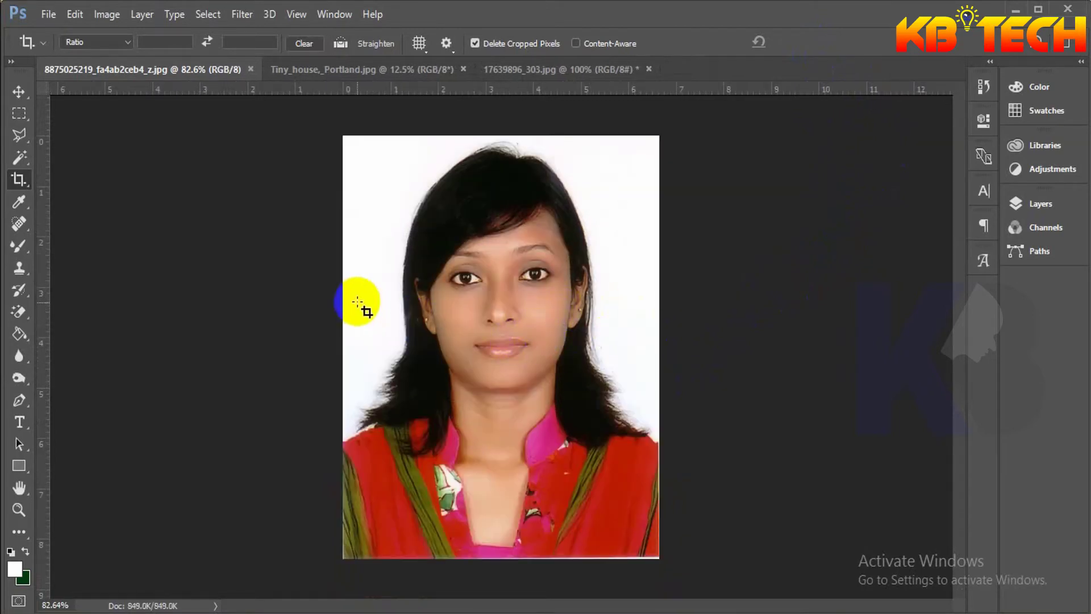
pyautogui.click(22, 182)
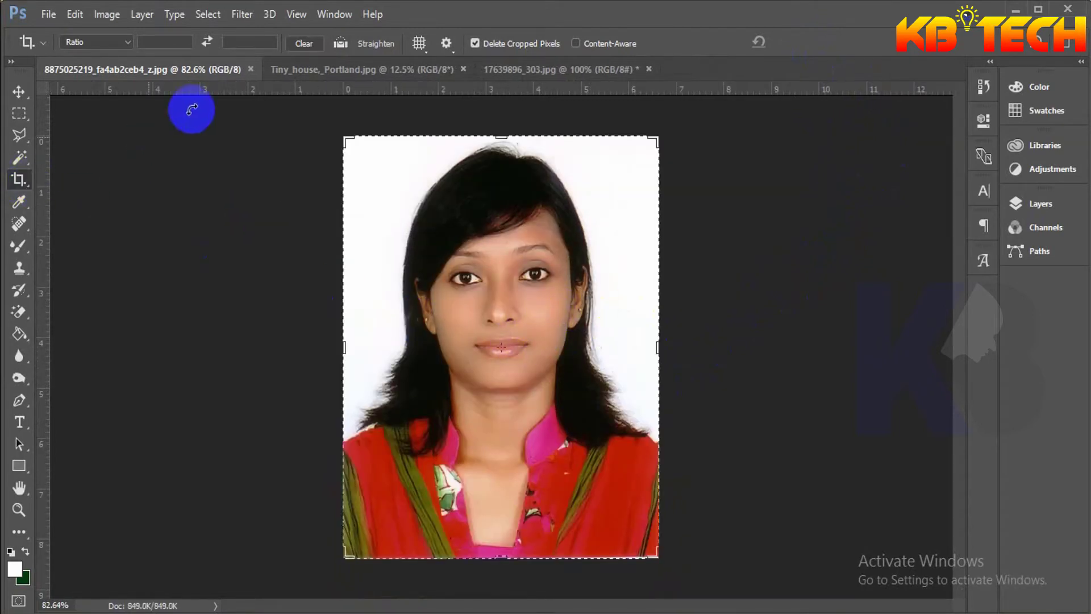
pyautogui.click(234, 41)
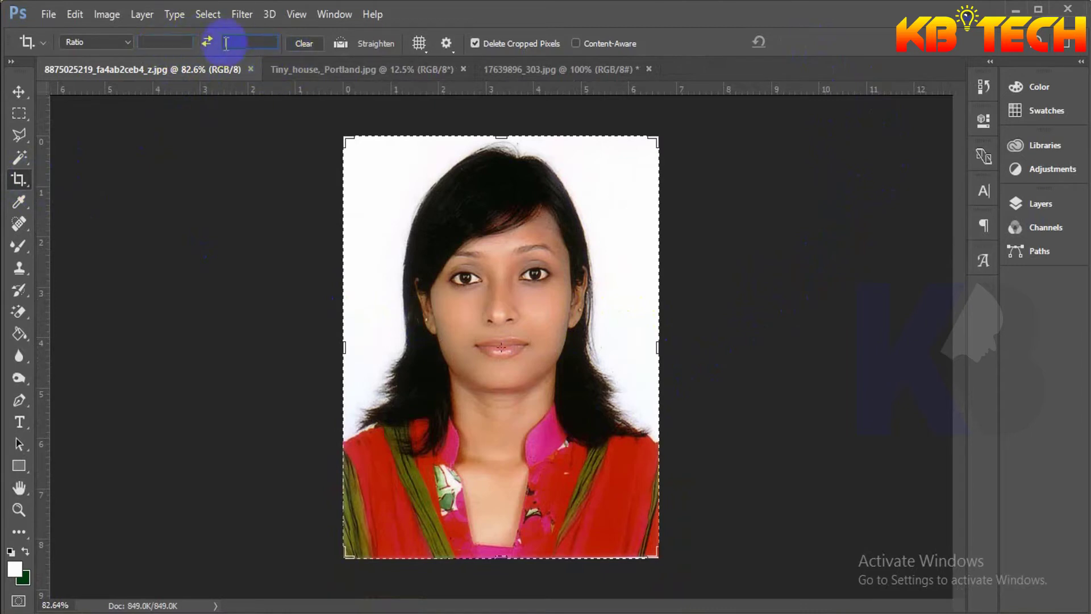
pyautogui.click(592, 354)
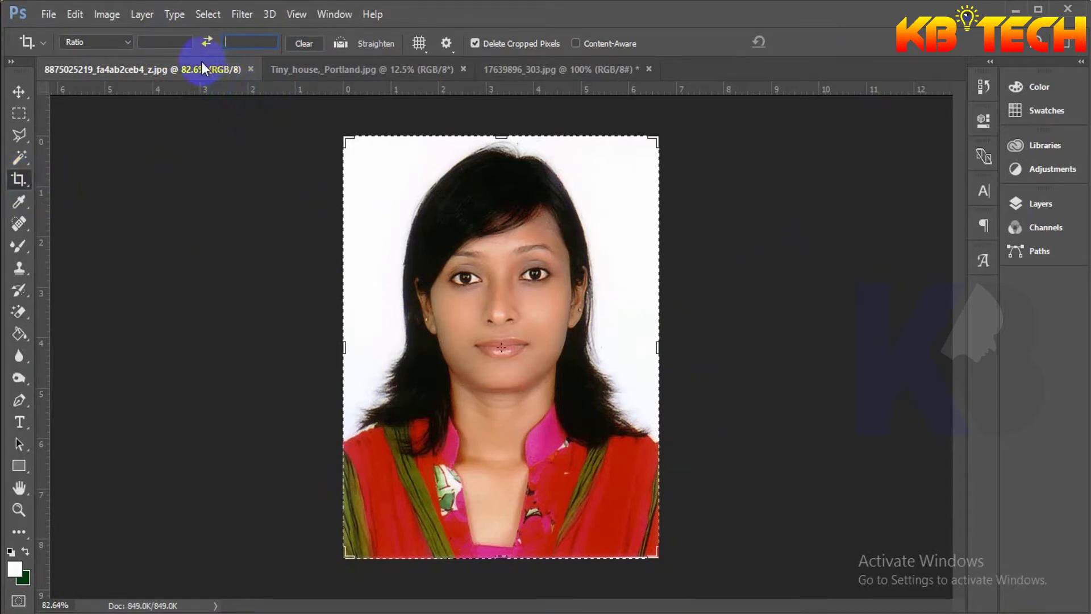
pyautogui.rightClick(19, 179)
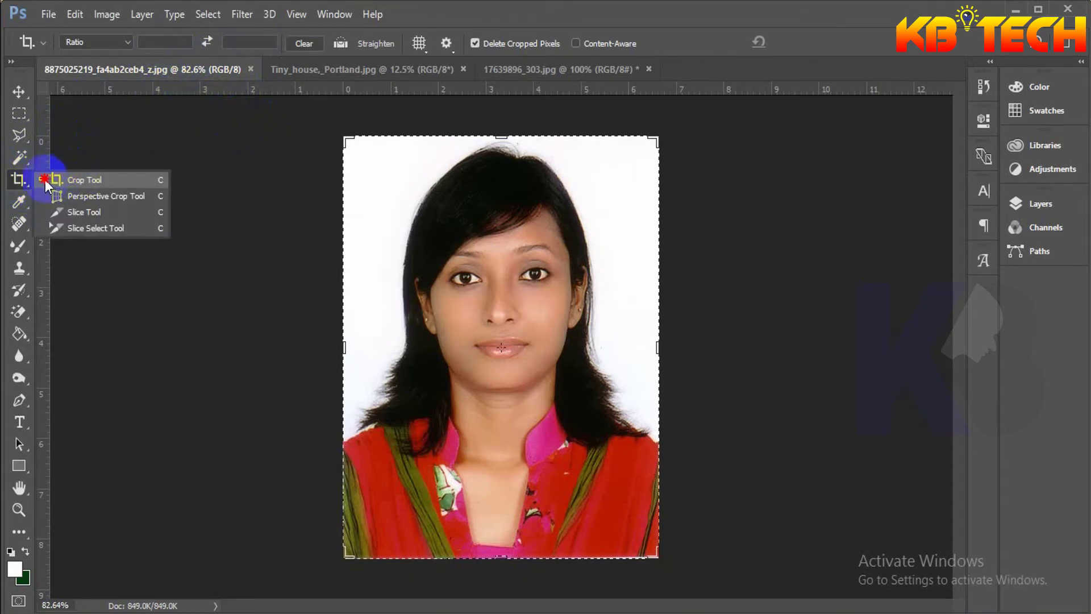
pyautogui.click(23, 181)
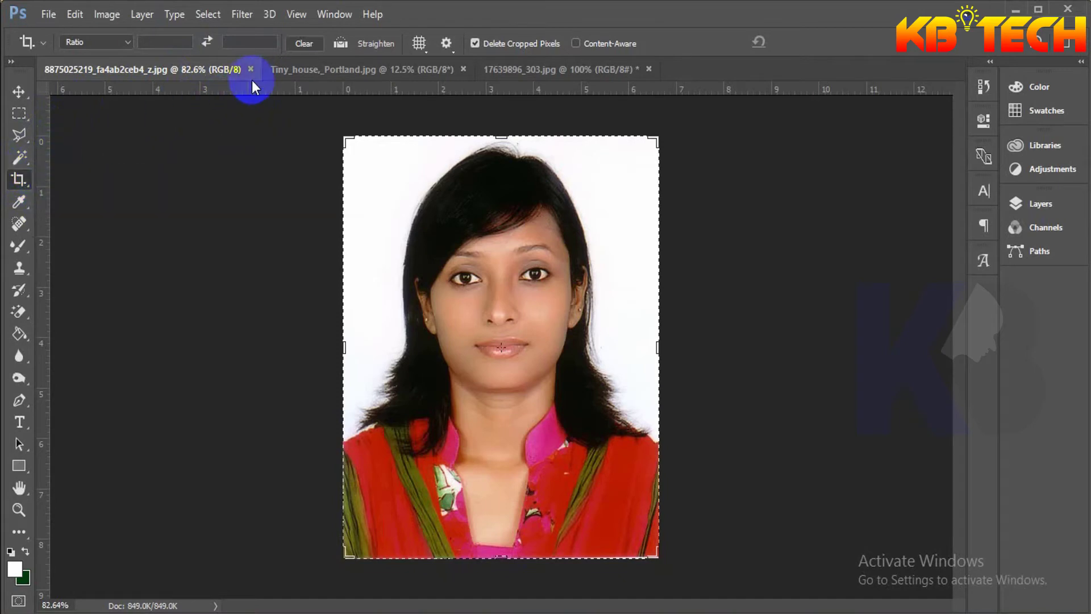
# Step: Switch to Tiny_house_Portland.jpg and pick Perspective Crop from the crop tools list
pyautogui.click(301, 72)
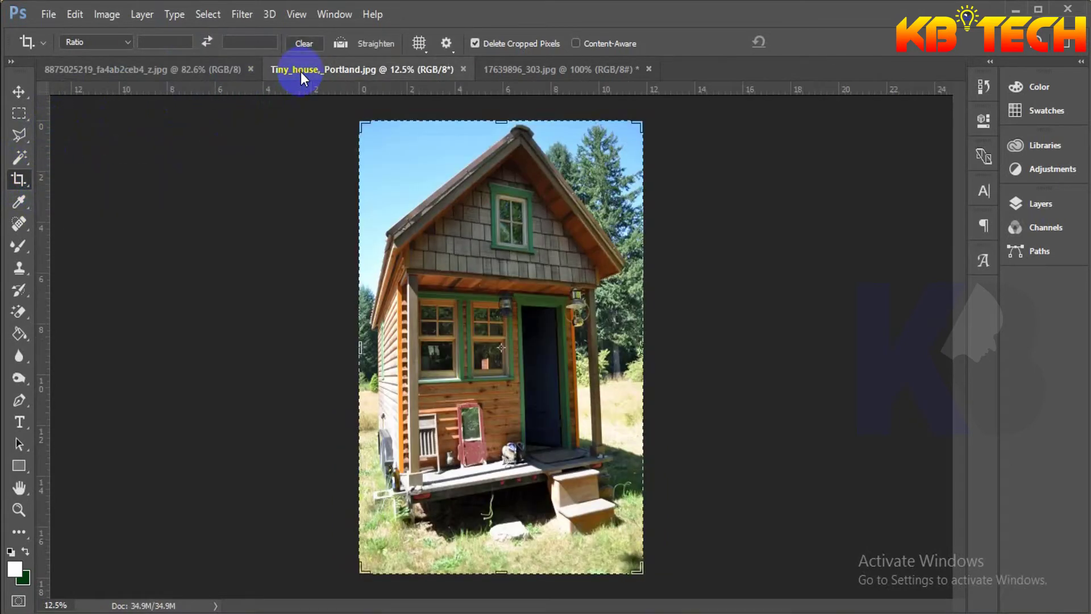
pyautogui.moveTo(19, 179)
pyautogui.mouseDown()
pyautogui.moveTo(123, 188)
pyautogui.moveTo(90, 195)
pyautogui.mouseUp()
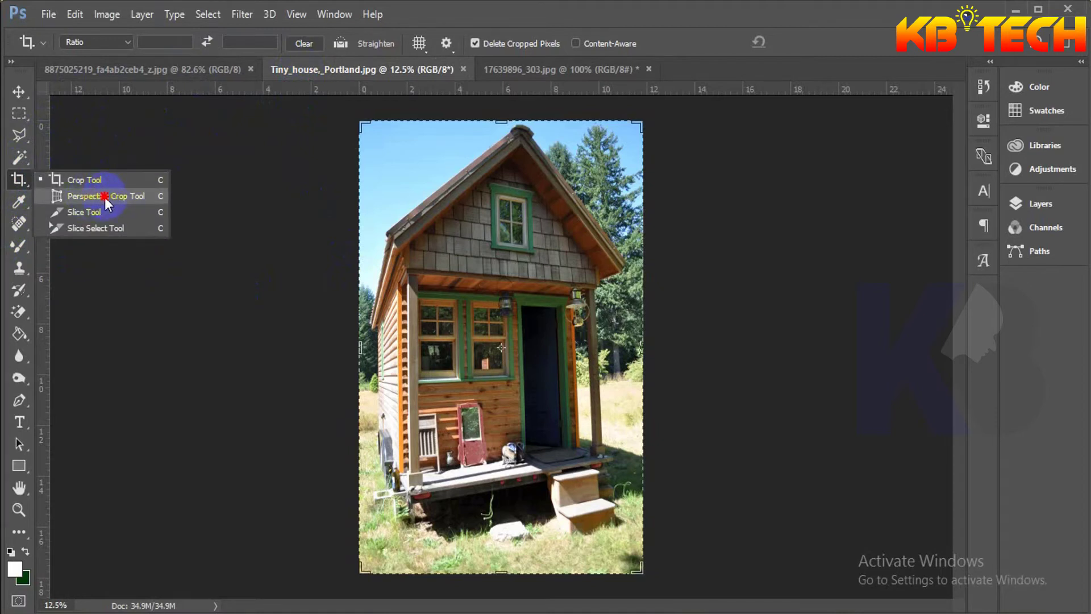
pyautogui.moveTo(105, 197); pyautogui.dragTo(134, 197)
pyautogui.moveTo(123, 199); pyautogui.dragTo(109, 199)
pyautogui.moveTo(110, 199); pyautogui.dragTo(104, 197)
# Step: Switch to Perspective Crop and check its width, height and resolution fields
pyautogui.click(114, 197)
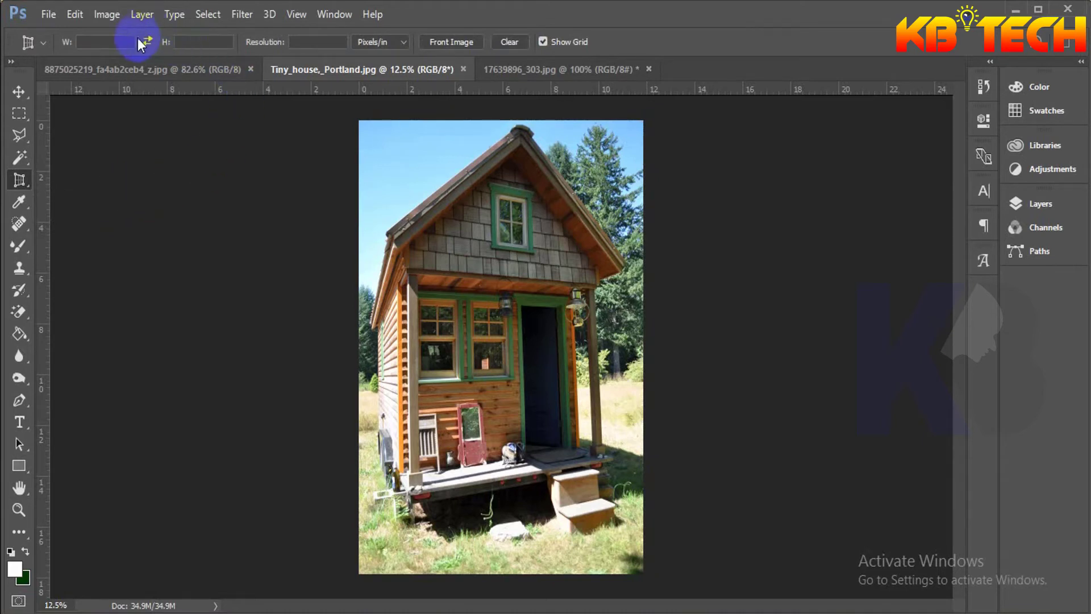
pyautogui.click(107, 42)
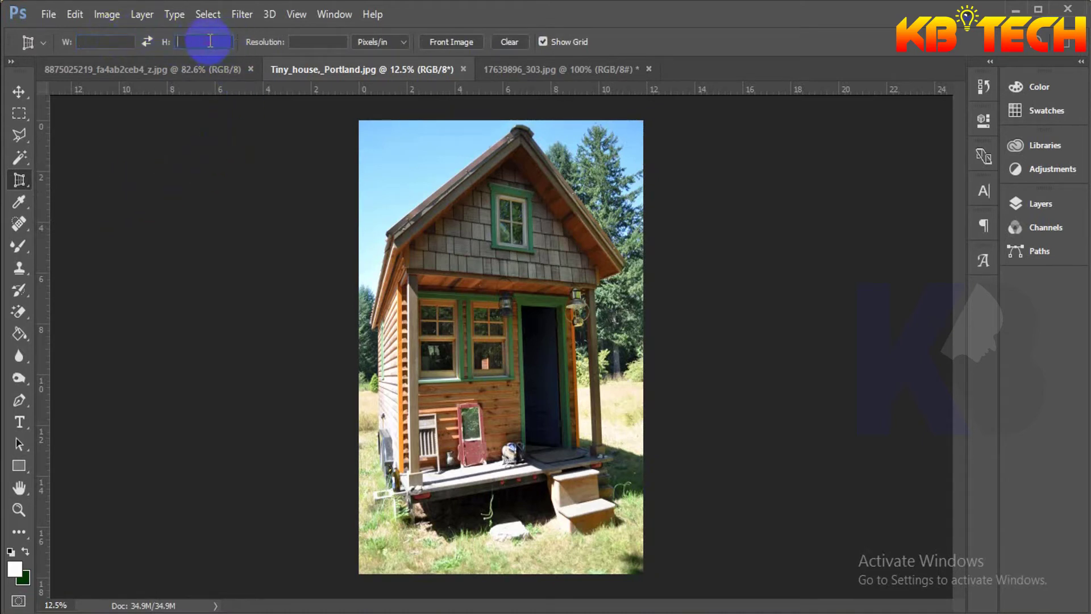
pyautogui.click(228, 41)
pyautogui.click(329, 42)
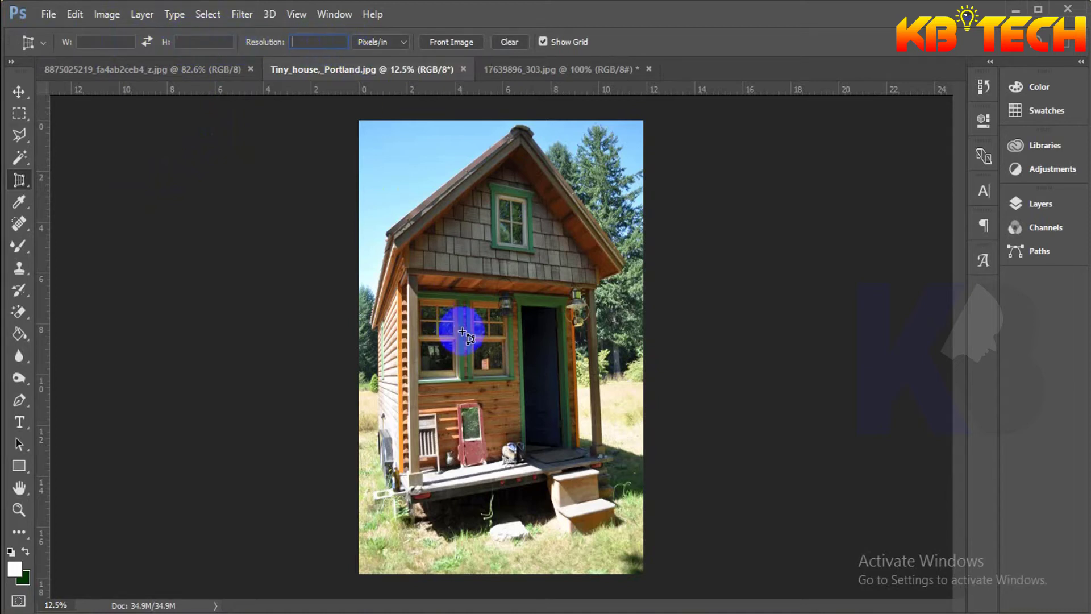
# Step: Bring up the crop tool flyout showing Crop, Perspective Crop, Slice and Slice Select
pyautogui.press('alt')
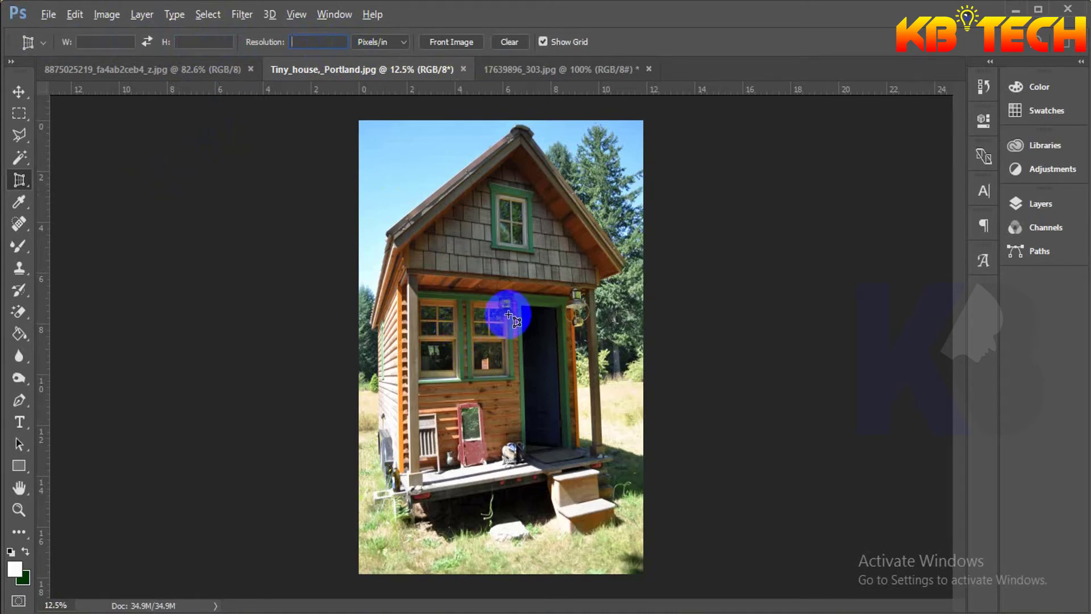
pyautogui.click(24, 182)
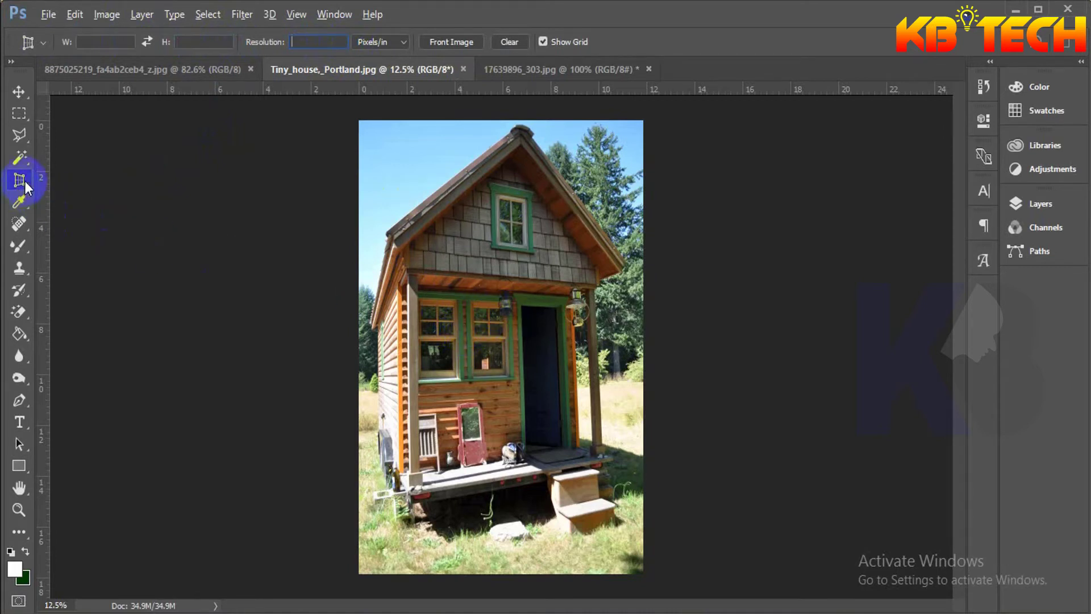
pyautogui.moveTo(24, 181); pyautogui.dragTo(74, 200)
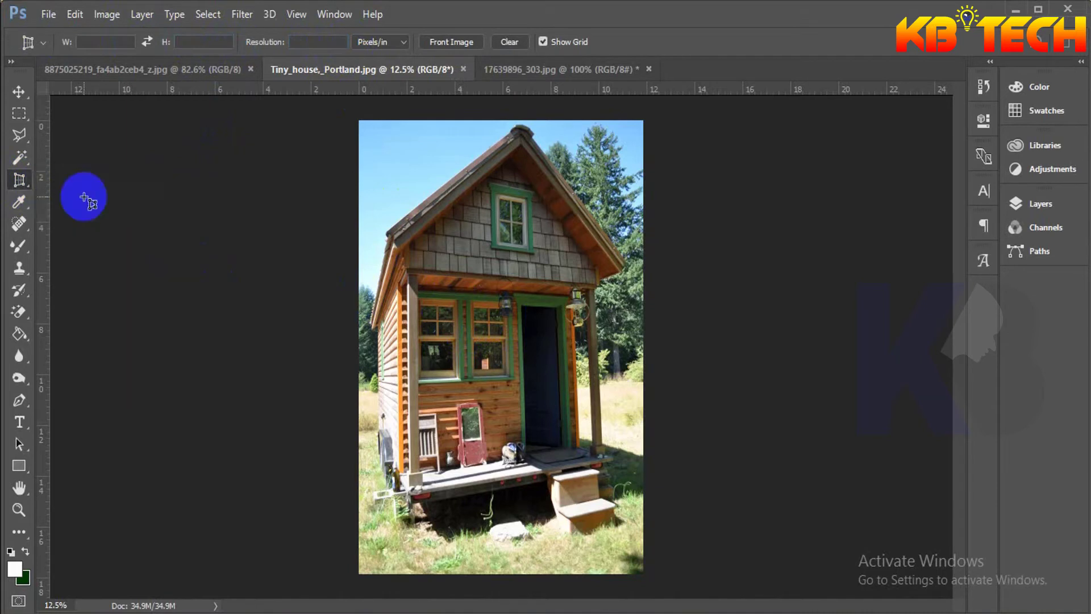
pyautogui.rightClick(14, 182)
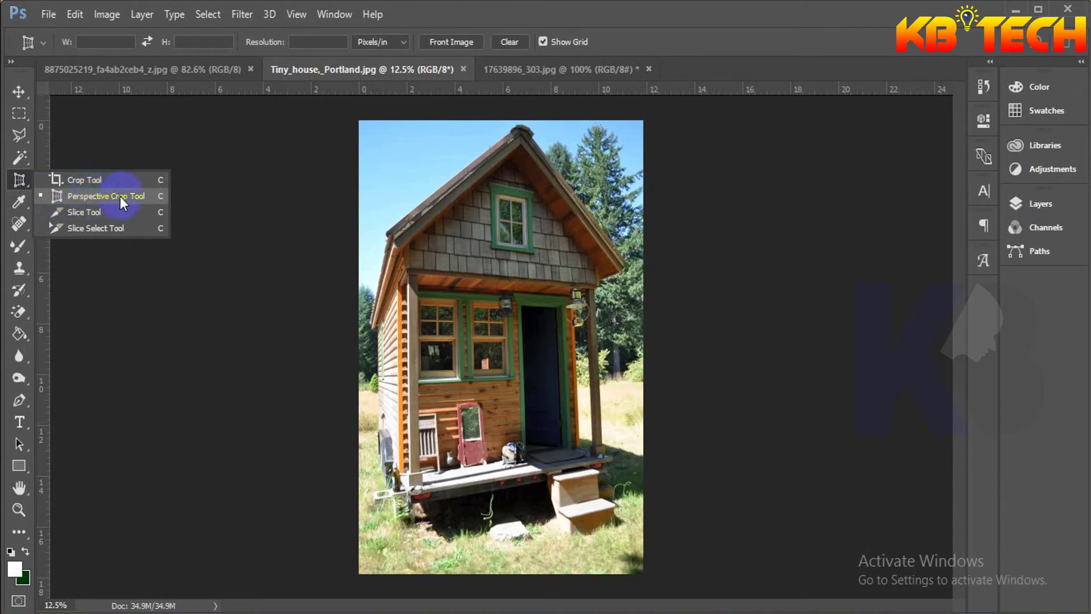
# Step: Keep Perspective Crop active and zoom in on the small roof-gable window
pyautogui.click(19, 181)
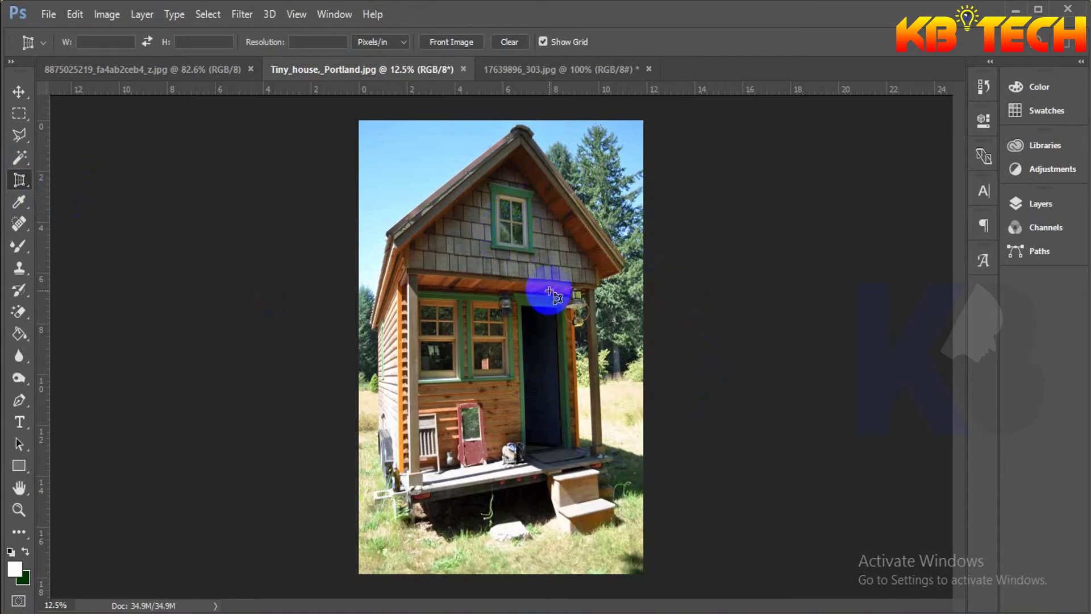
pyautogui.scroll(2, 549, 292)
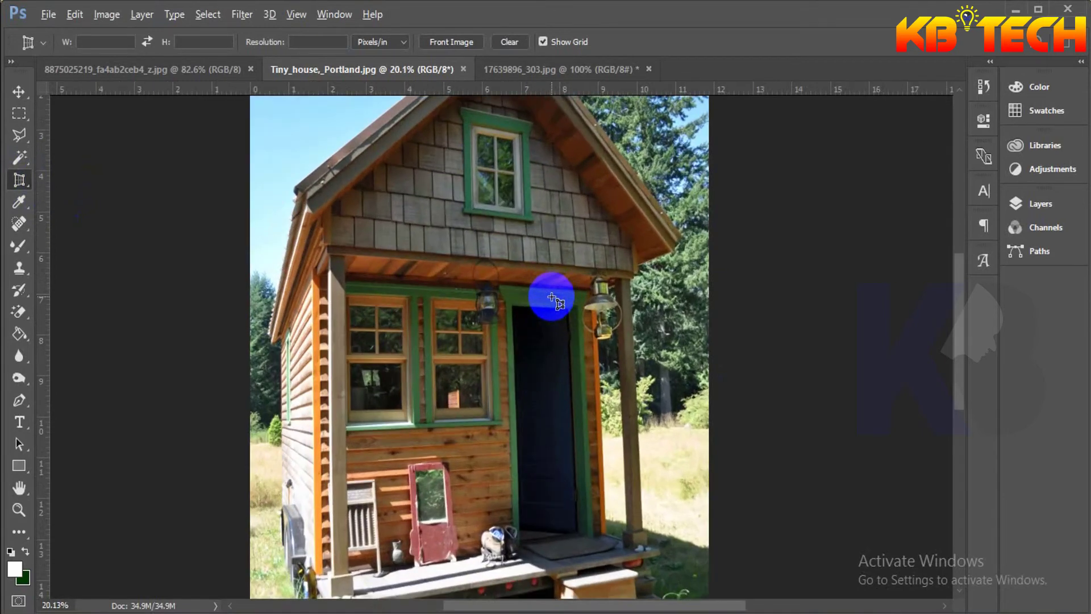
pyautogui.scroll(3, 552, 295)
pyautogui.moveTo(531, 175); pyautogui.dragTo(530, 415)
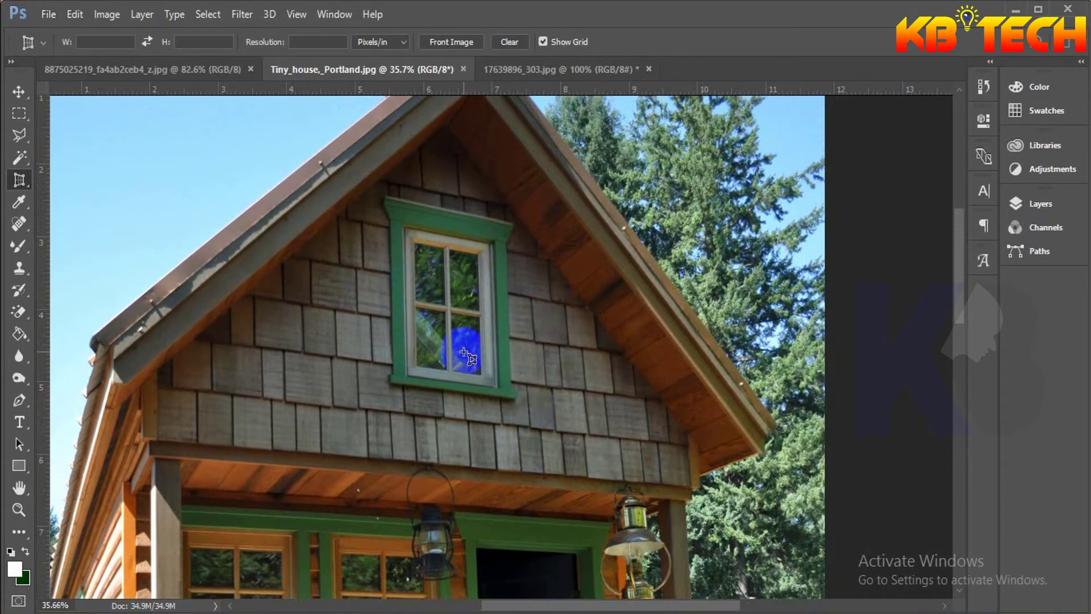
pyautogui.scroll(3, 465, 355)
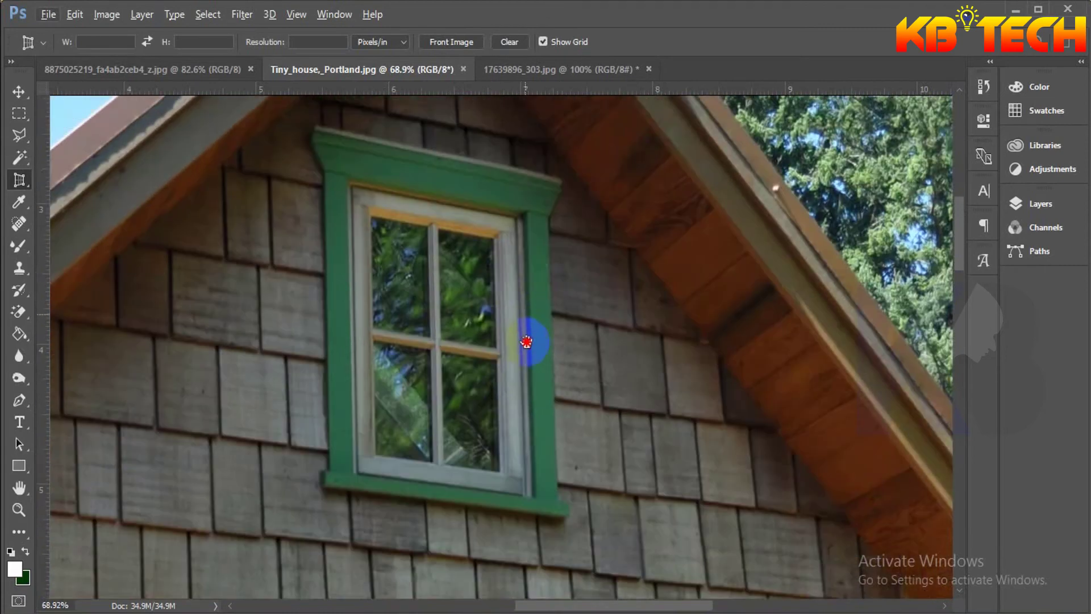
pyautogui.scroll(2, 528, 340)
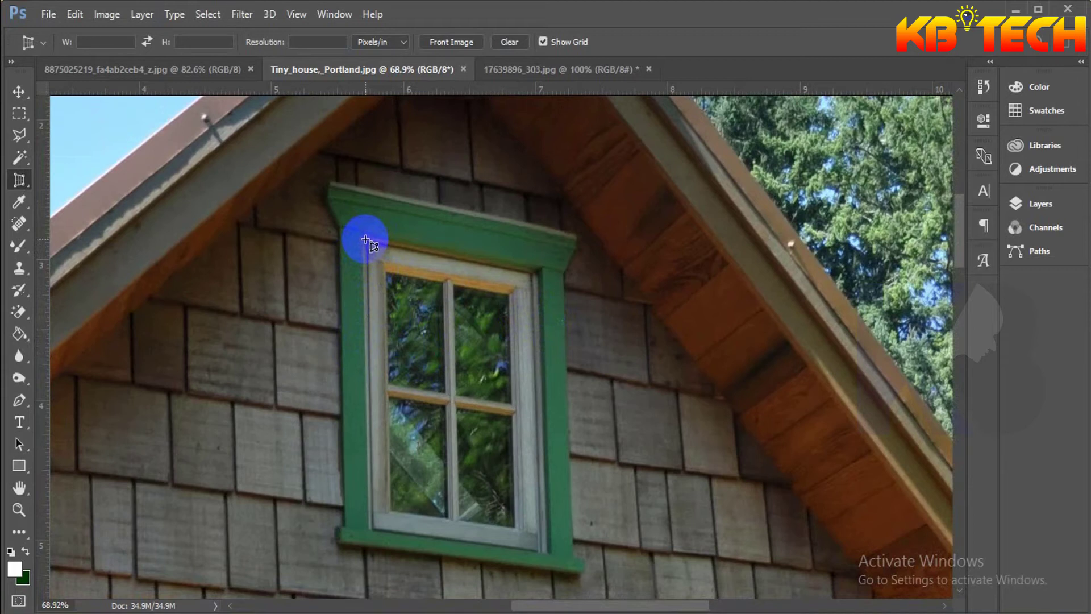
# Step: Place perspective crop corners at the gable window's top-left, top-right, bottom-right and bottom-left
pyautogui.click(366, 239)
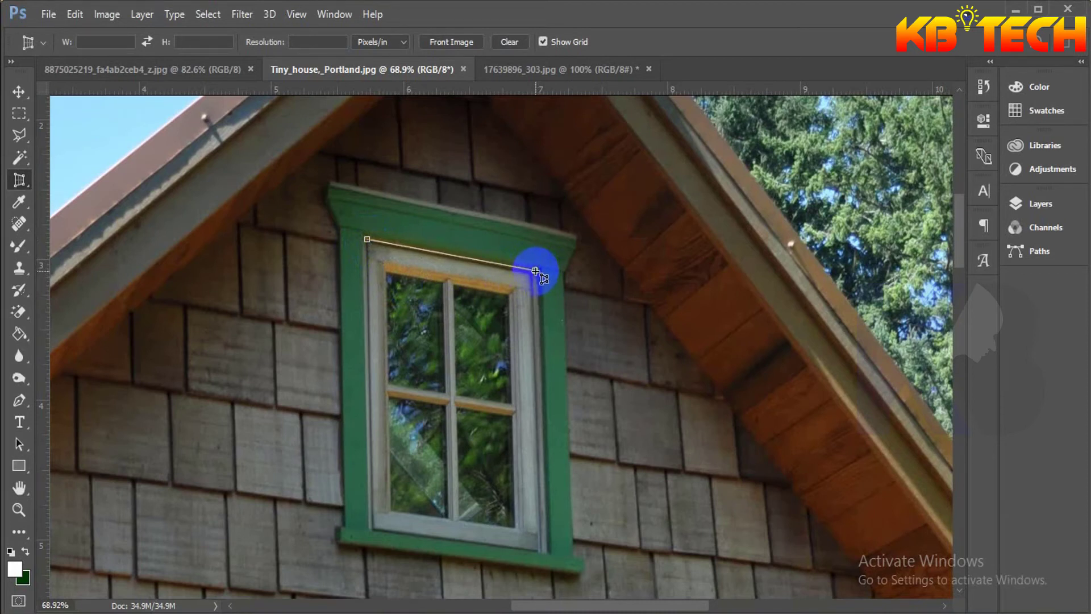
pyautogui.click(535, 271)
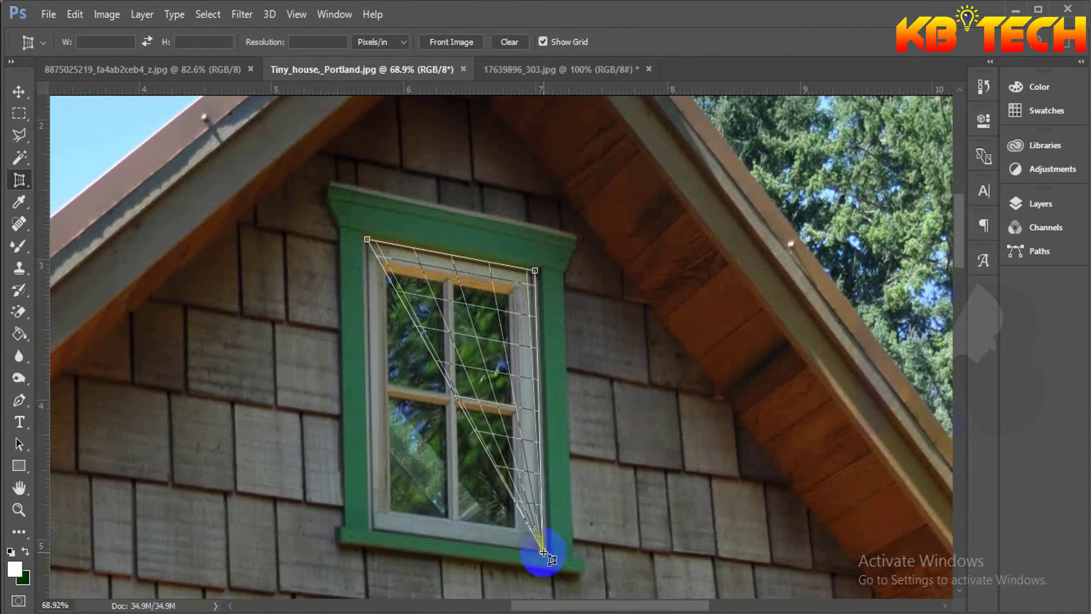
pyautogui.click(543, 551)
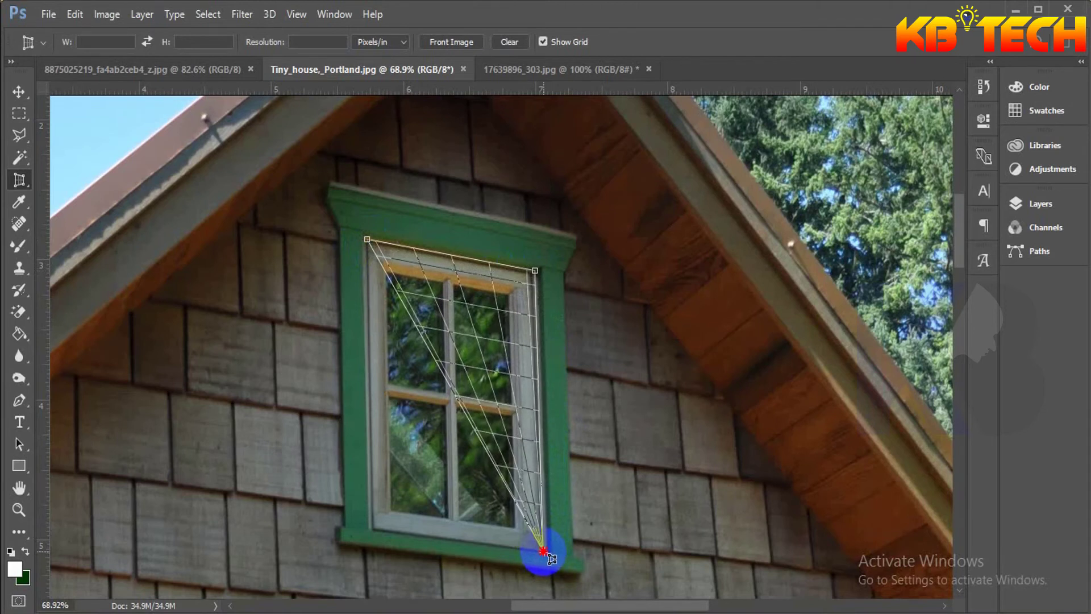
pyautogui.click(371, 526)
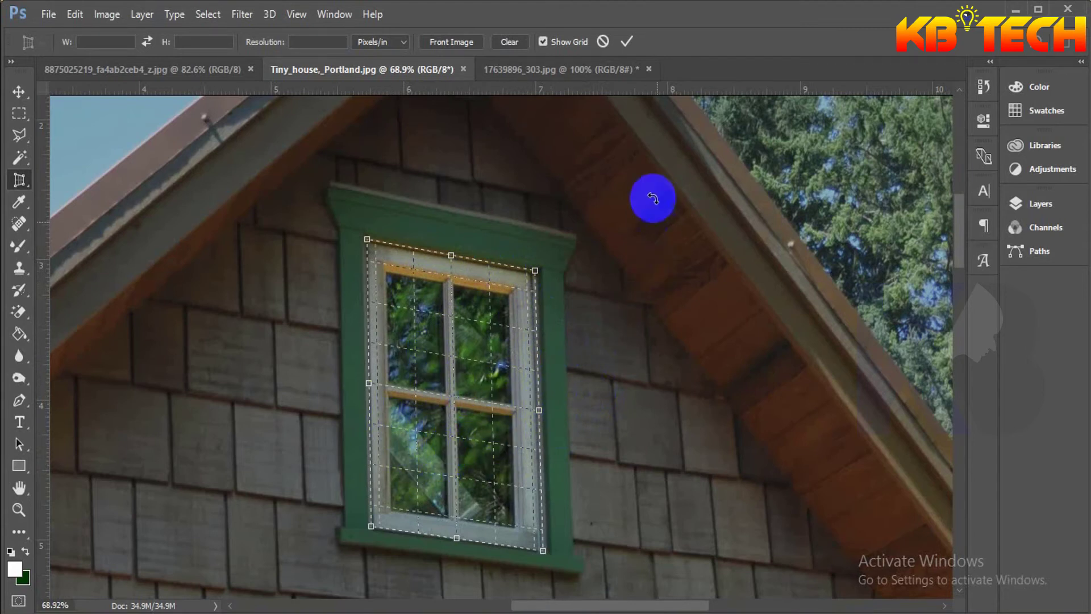
# Step: Commit the perspective crop, leaving only the straightened gable window
pyautogui.click(629, 43)
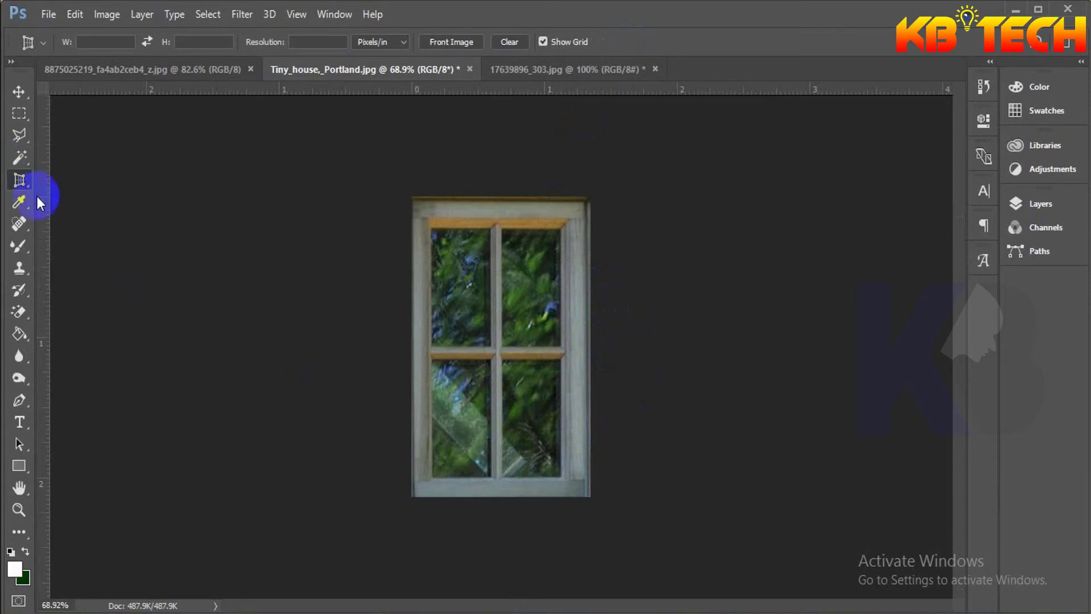
# Step: Show and dismiss the crop tools flyout a couple of times
pyautogui.rightClick(33, 178)
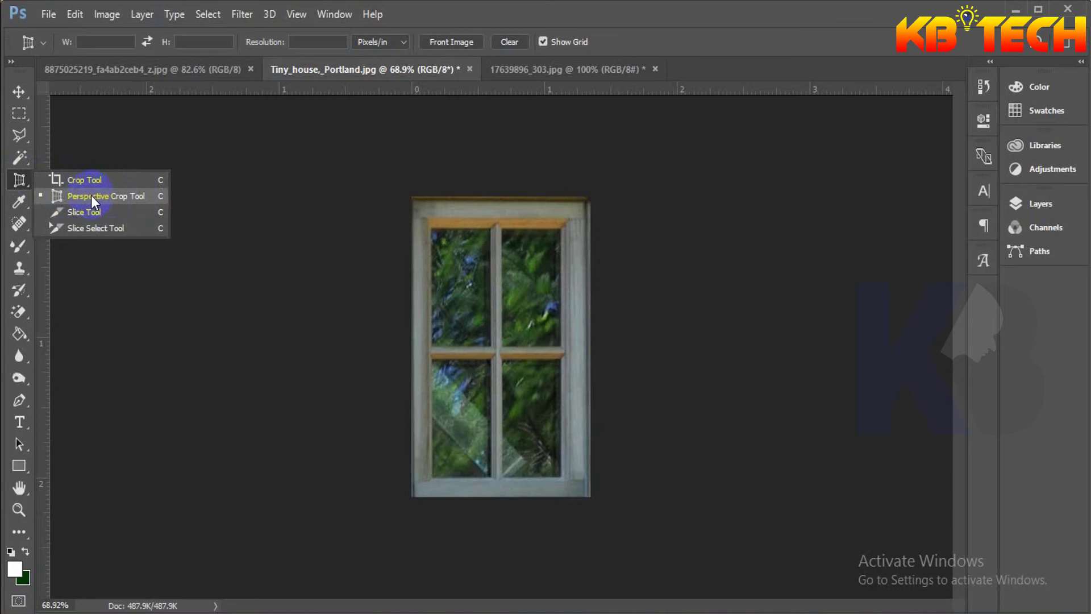
pyautogui.click(19, 181)
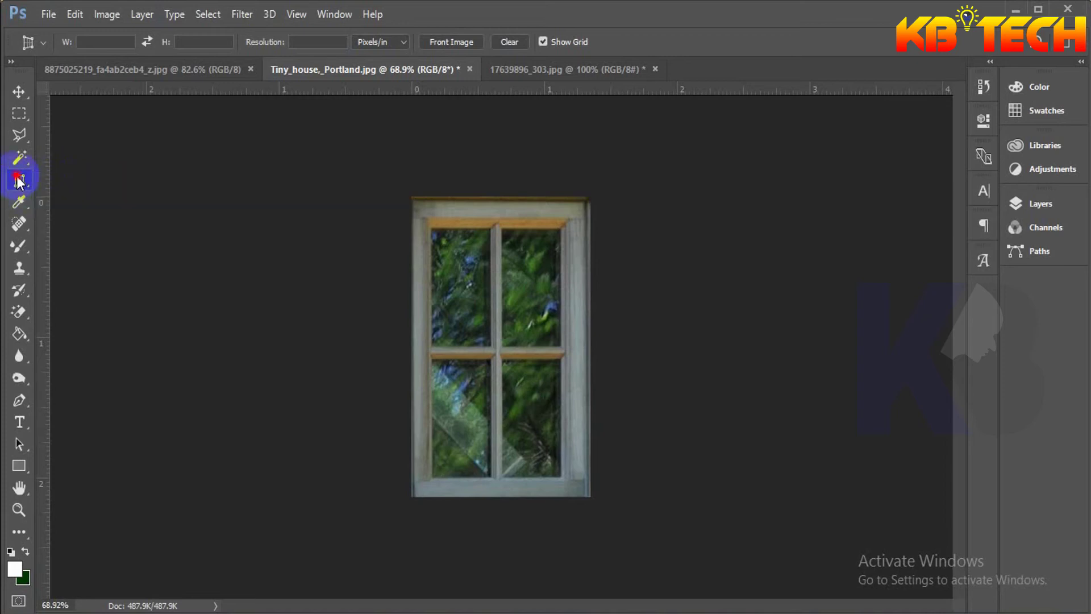
pyautogui.click(19, 180)
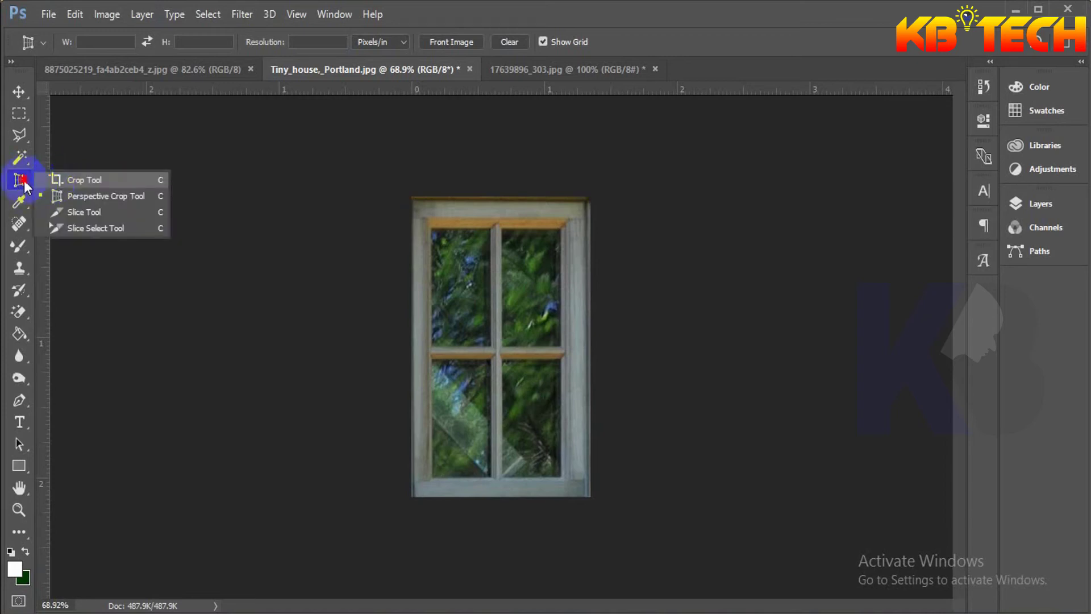
pyautogui.click(20, 181)
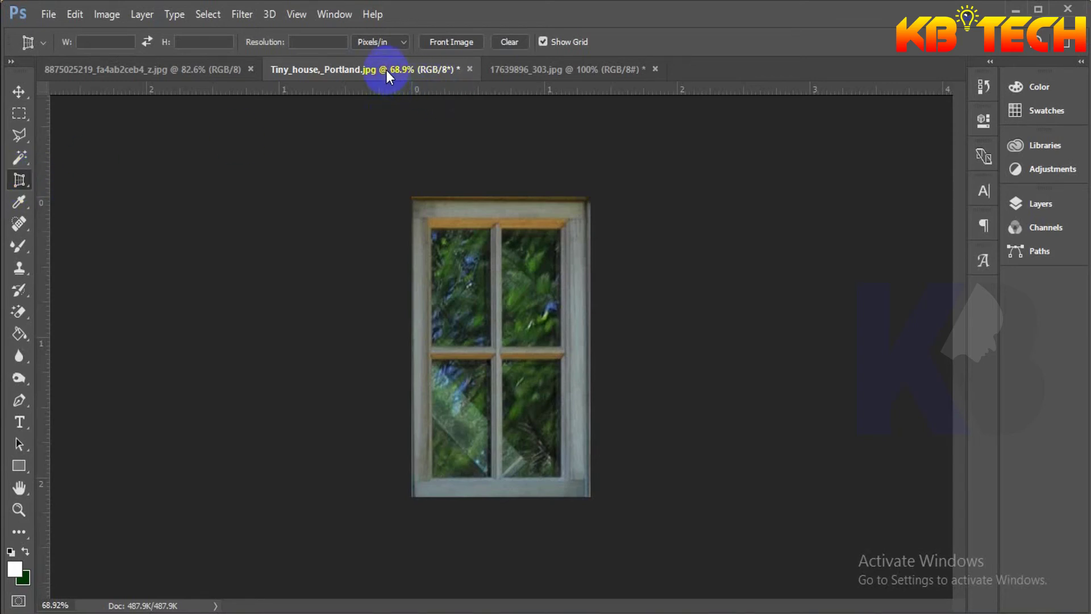
# Step: Undo the perspective crop and fit the full tiny house photo on screen
pyautogui.click(376, 243)
pyautogui.hotkey('ctrl', 'z')
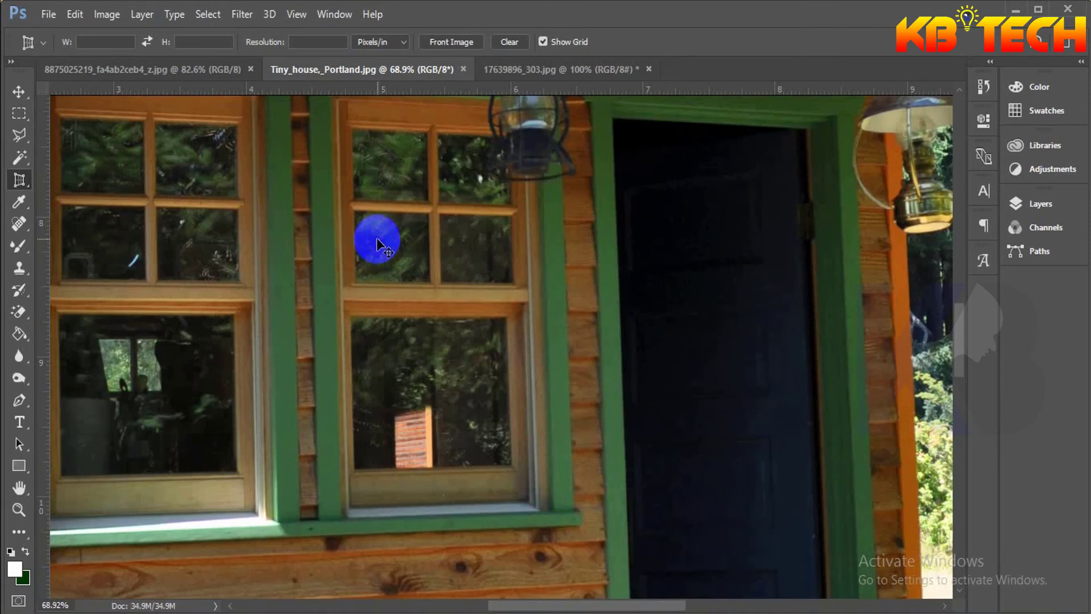
pyautogui.hotkey('ctrl', '0')
pyautogui.click(18, 181)
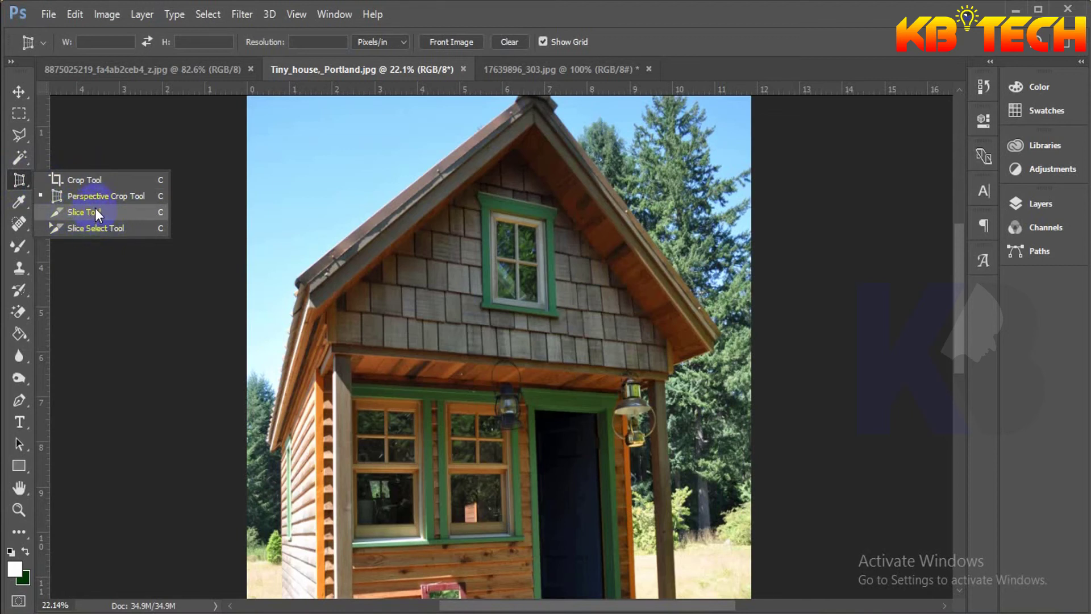
# Step: On the woman's portrait, draw a horizontal slice band reaching the image's right edge
pyautogui.click(94, 211)
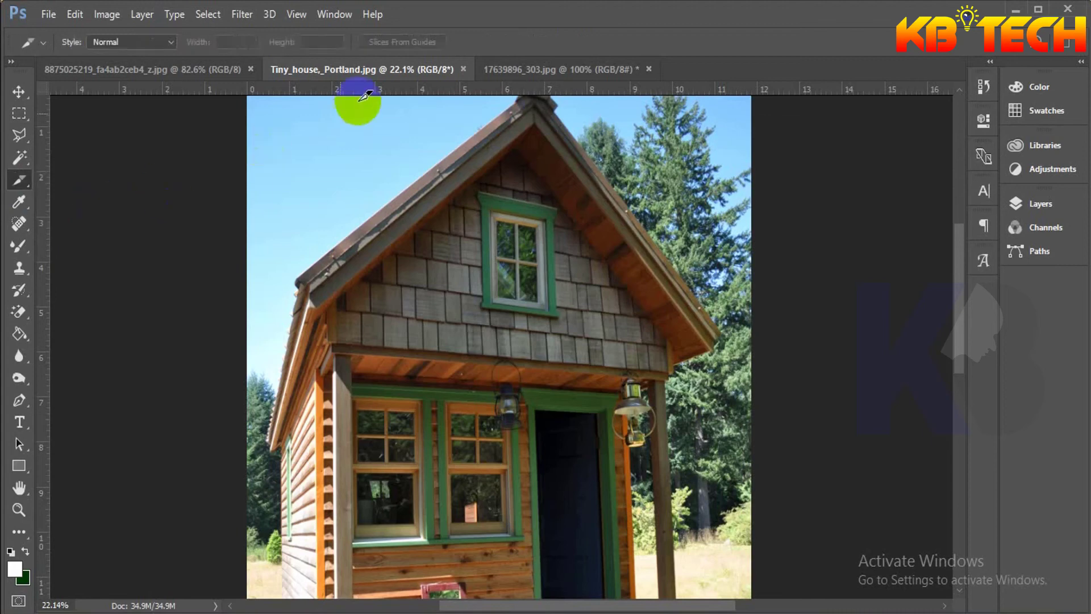
pyautogui.click(542, 73)
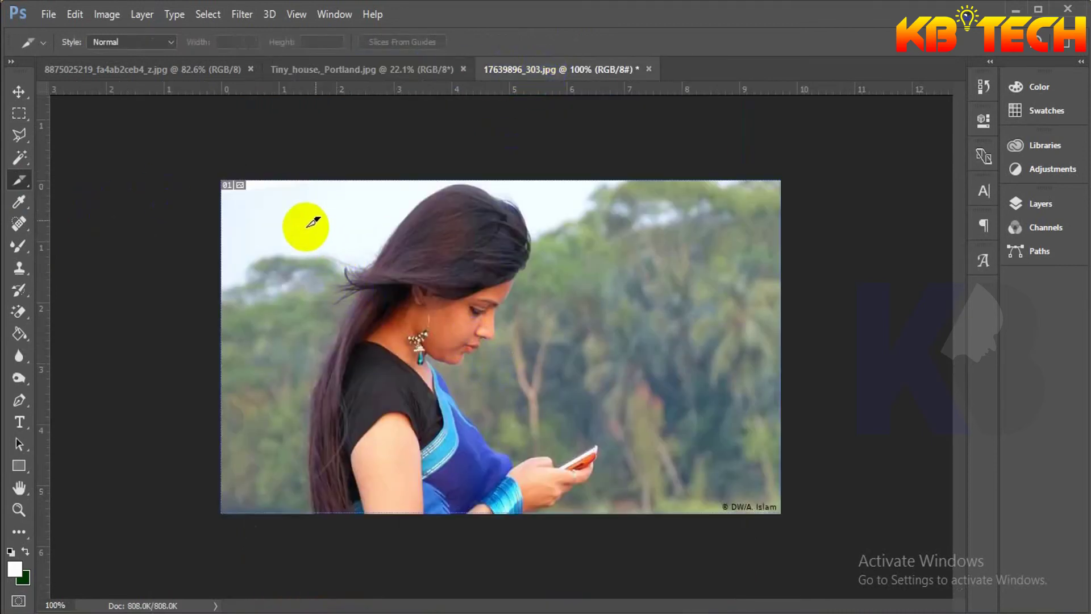
pyautogui.moveTo(227, 327); pyautogui.dragTo(780, 365)
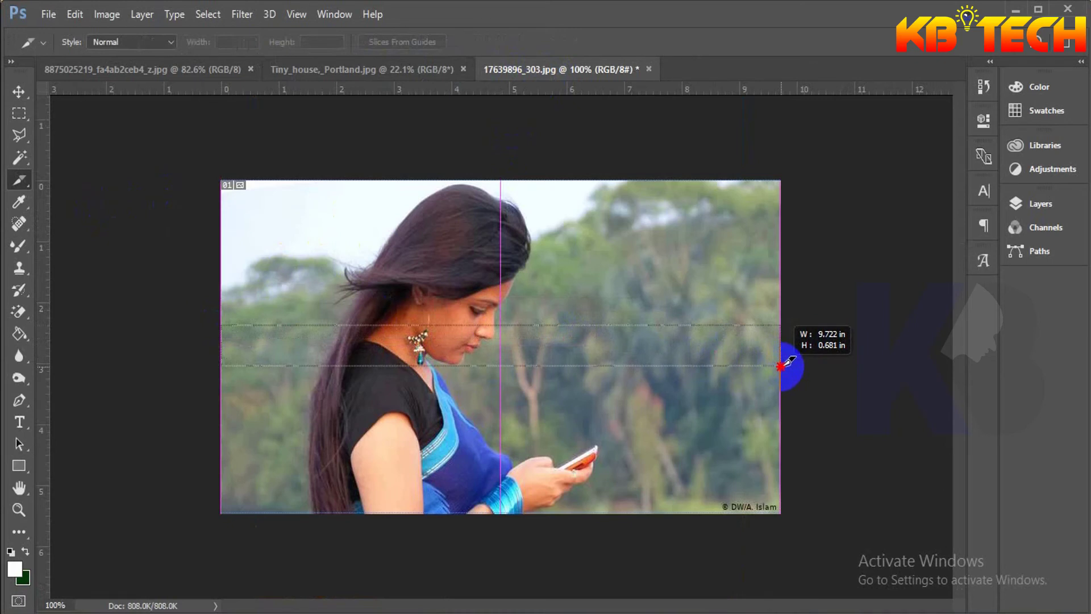
pyautogui.moveTo(782, 365); pyautogui.dragTo(783, 365)
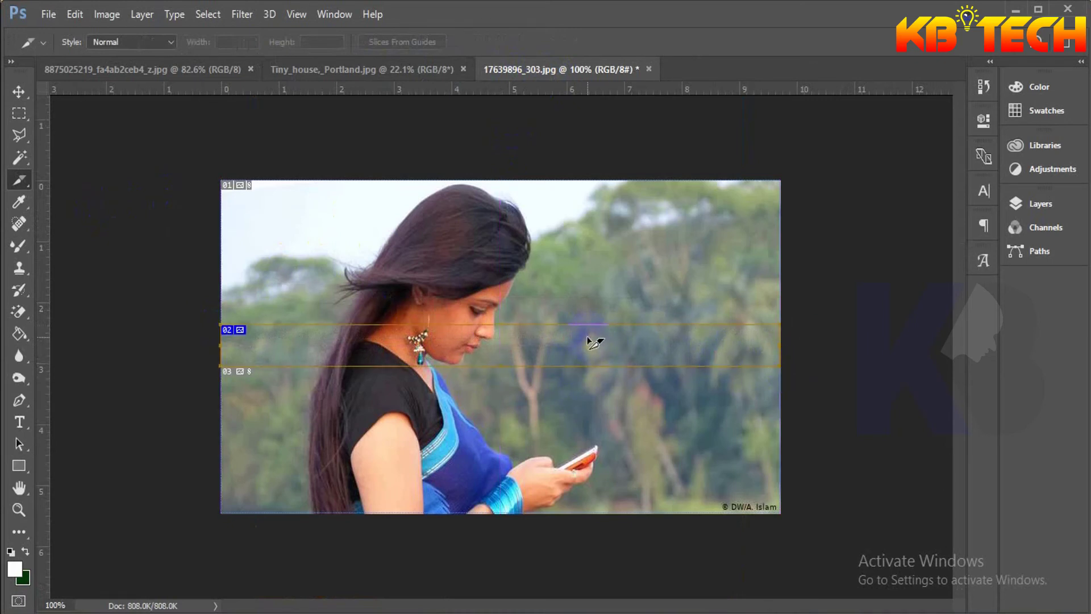
# Step: Select and deselect slice 02, then bring up the crop and slice tools flyout
pyautogui.click(556, 346)
pyautogui.click(19, 92)
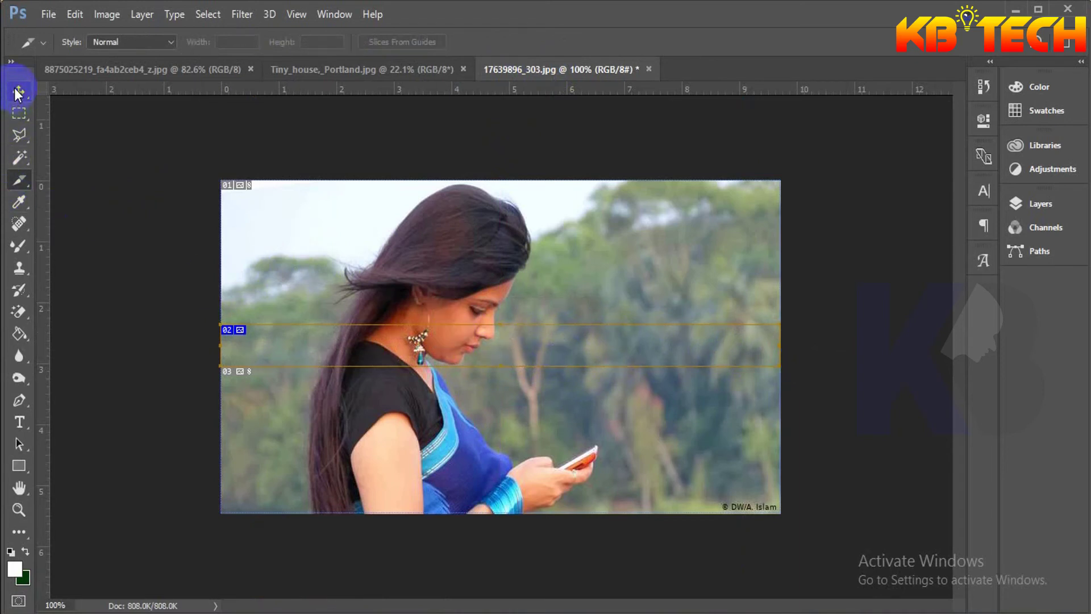
pyautogui.click(236, 343)
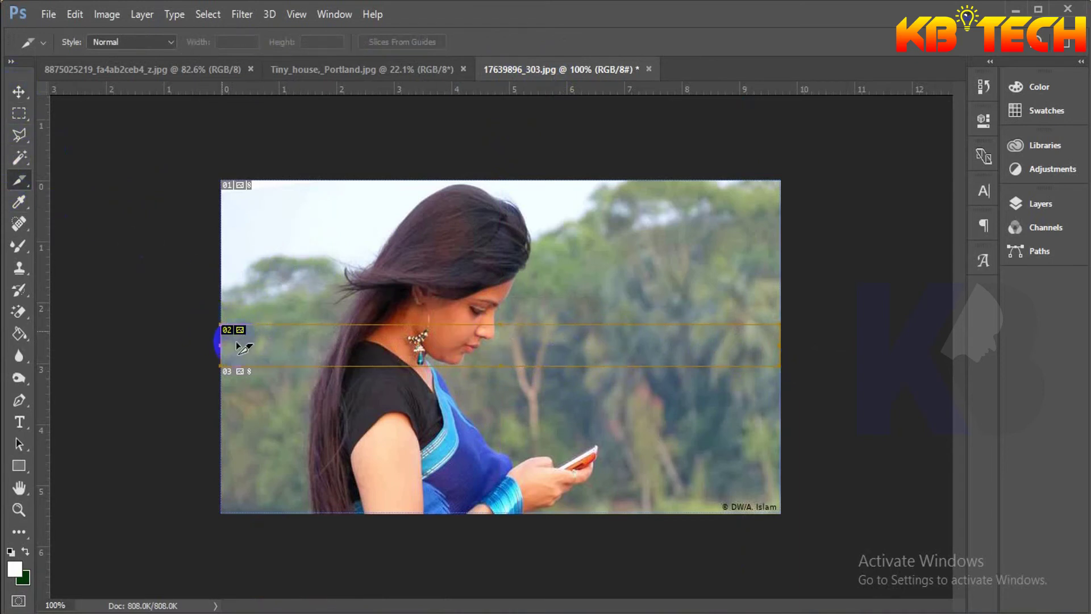
pyautogui.click(54, 187)
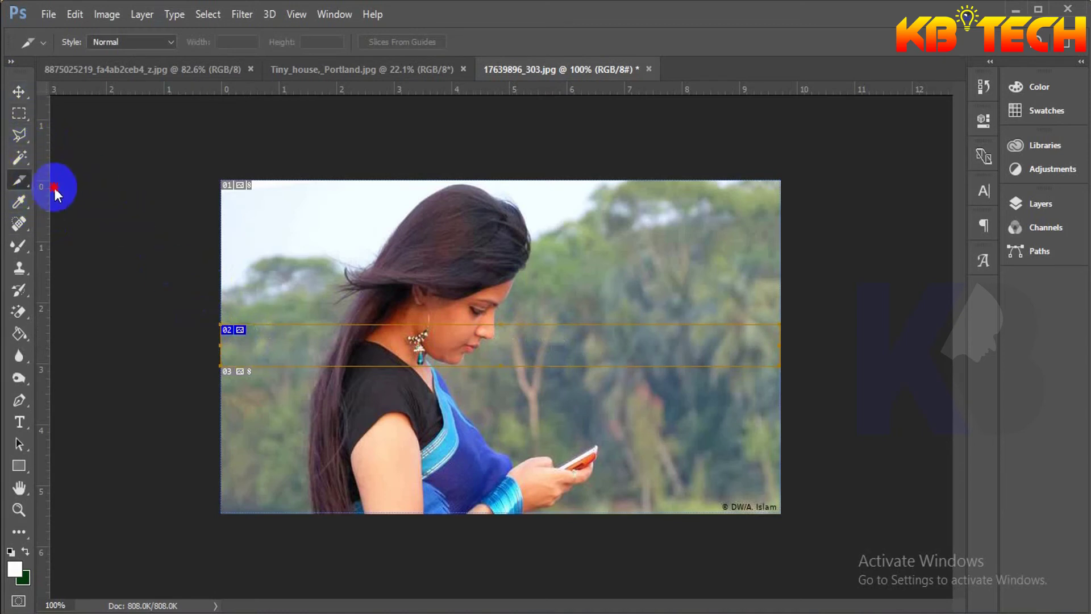
pyautogui.rightClick(19, 181)
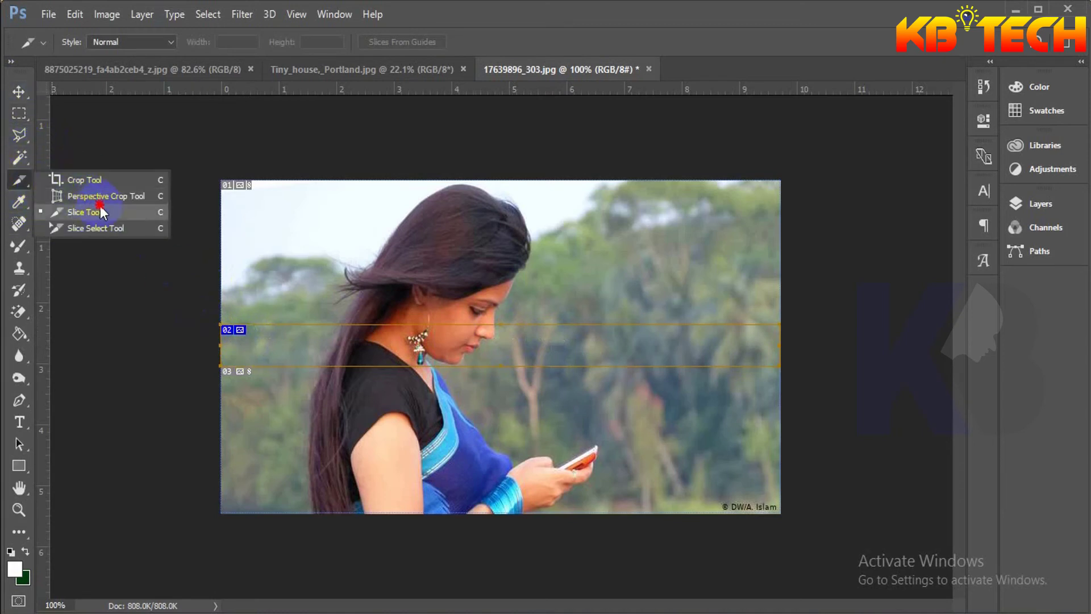
# Step: Review slice 02's Slice Options (700 wide, 49 high at Y 171) and cancel
pyautogui.click(117, 229)
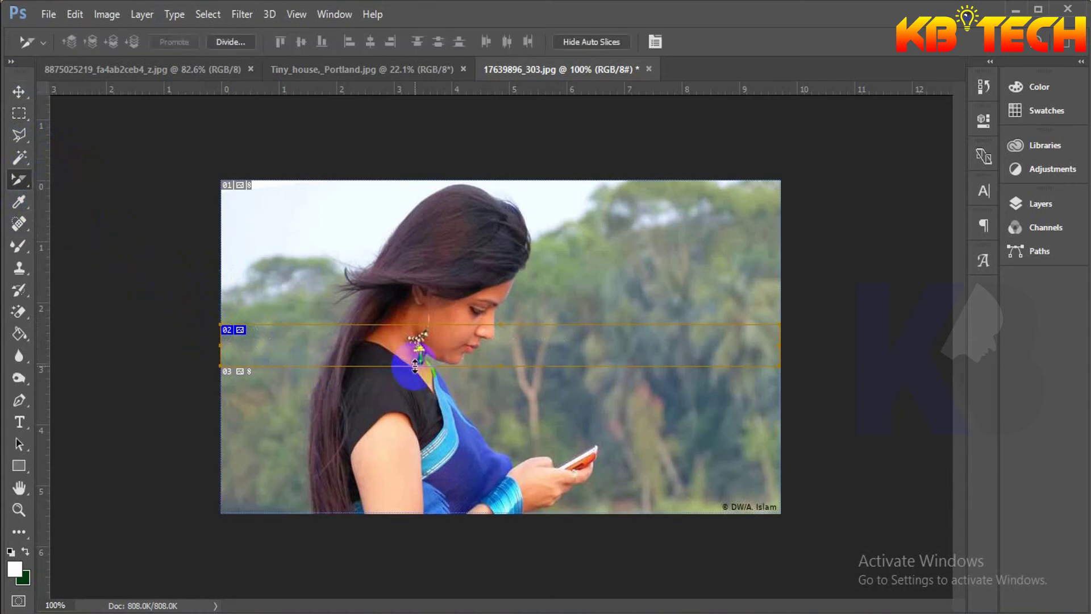
pyautogui.click(228, 334)
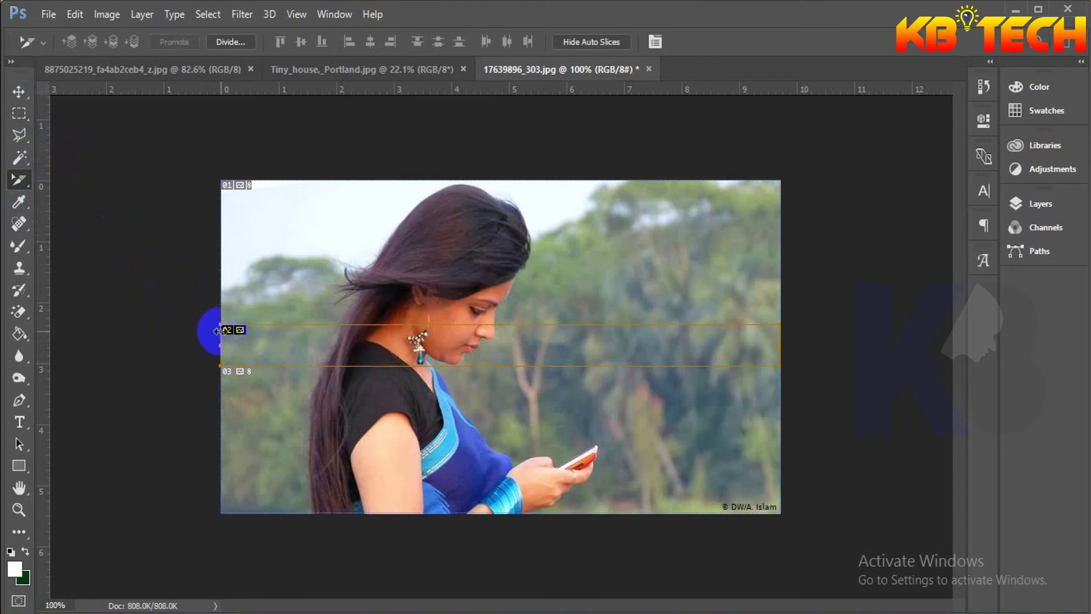
pyautogui.doubleClick(537, 327)
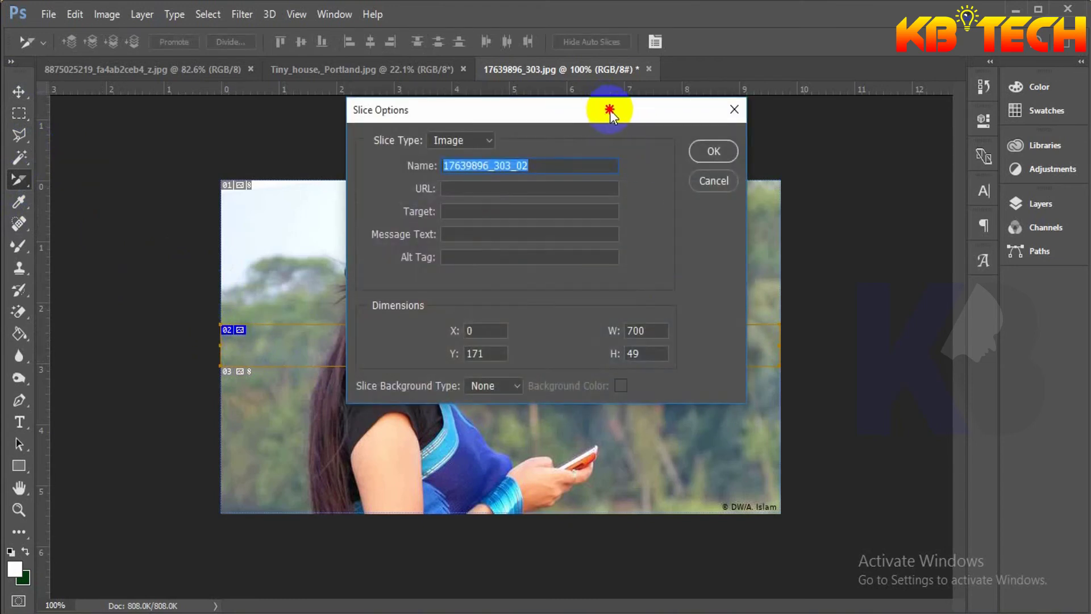
pyautogui.moveTo(610, 110)
pyautogui.mouseDown()
pyautogui.moveTo(835, 91)
pyautogui.moveTo(799, 45)
pyautogui.mouseUp()
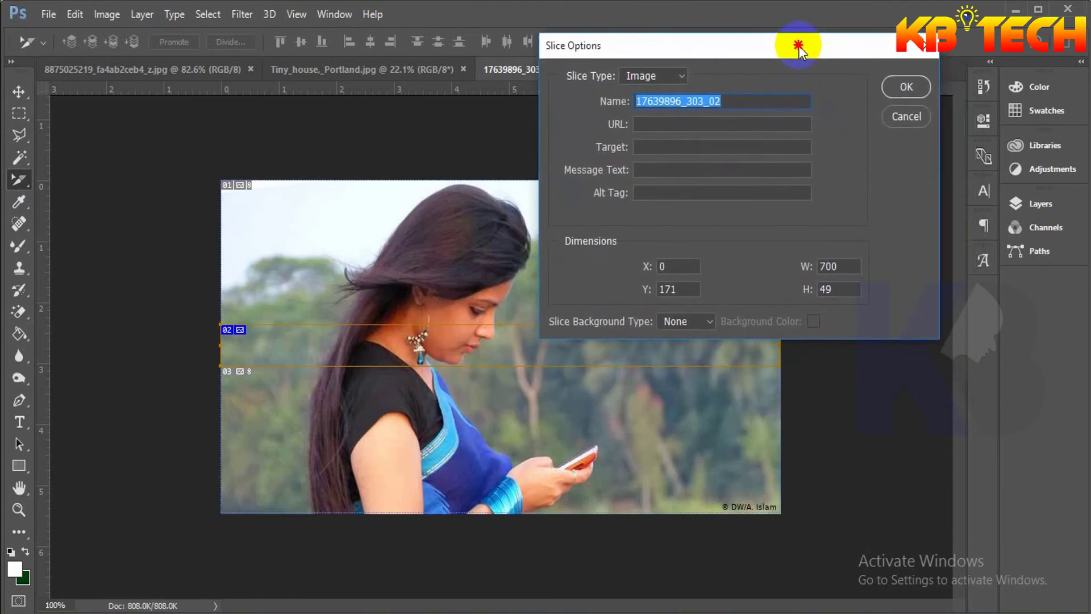
pyautogui.click(645, 124)
pyautogui.click(653, 170)
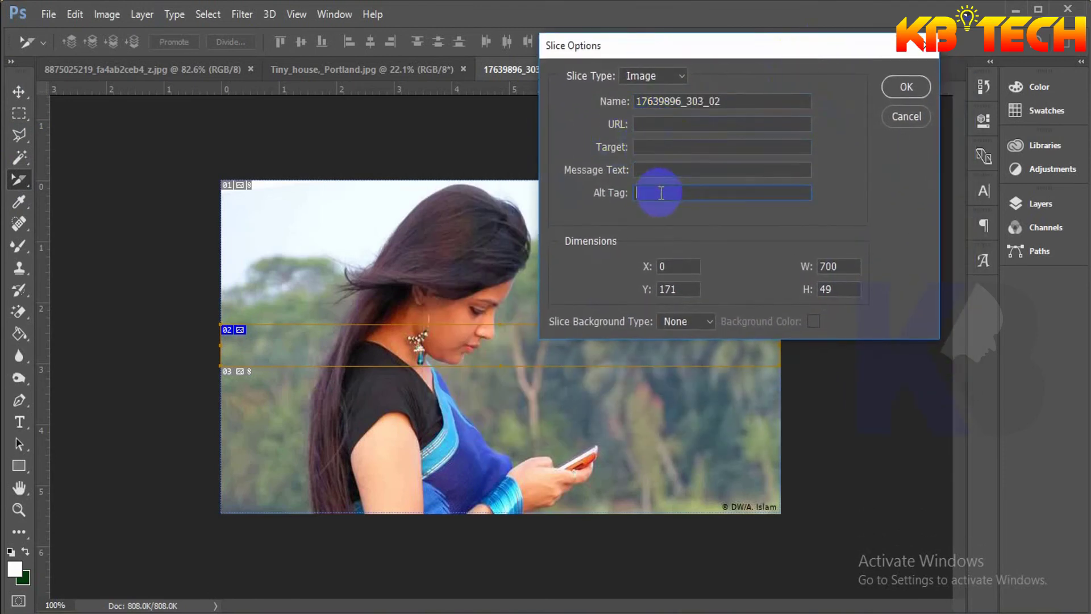
pyautogui.click(676, 266)
pyautogui.click(840, 266)
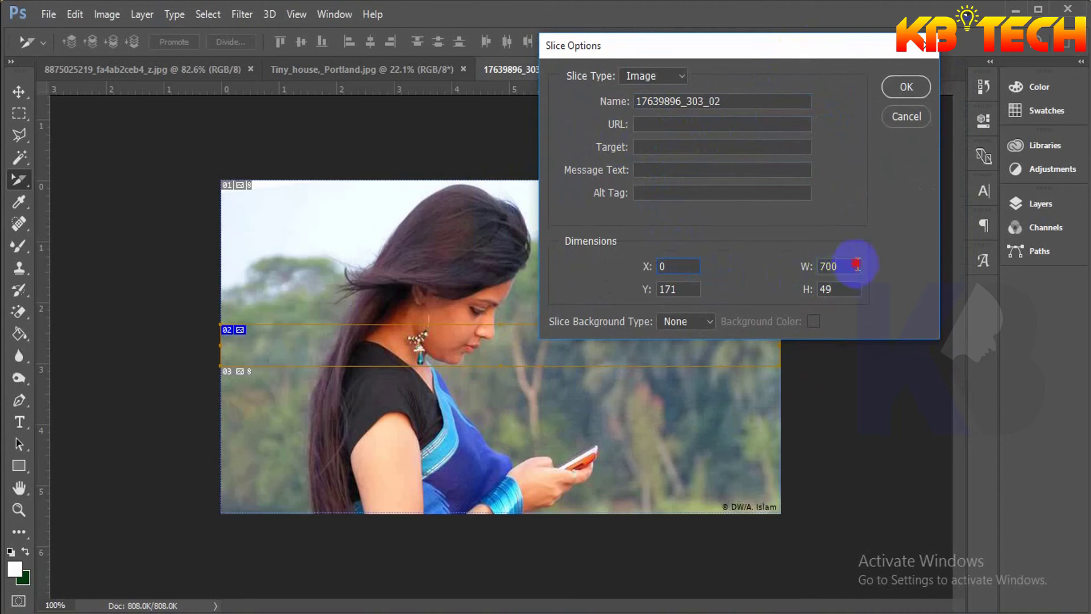
pyautogui.click(840, 289)
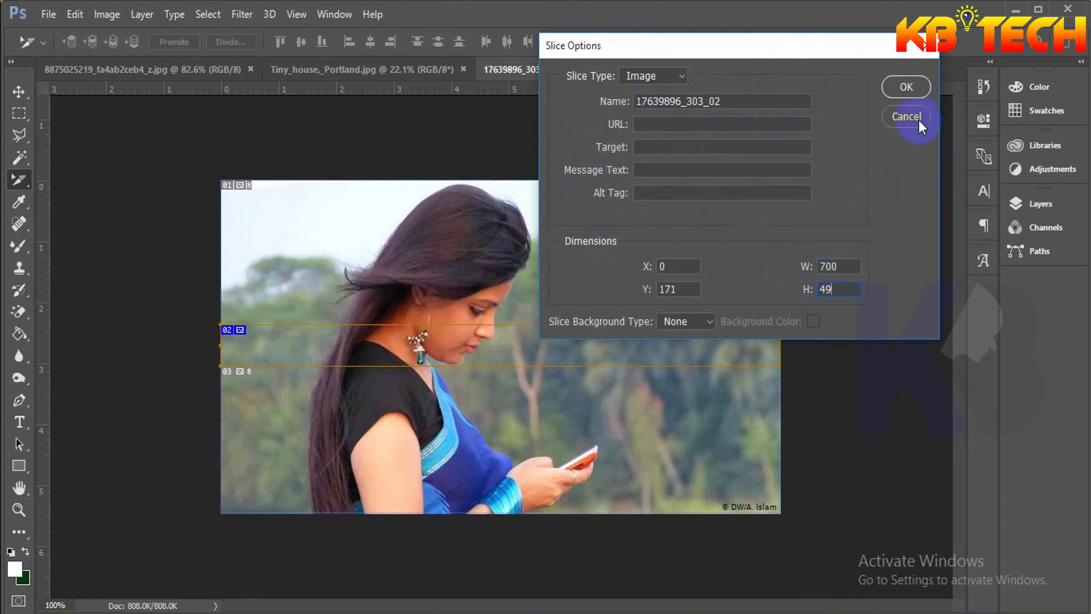
pyautogui.click(696, 124)
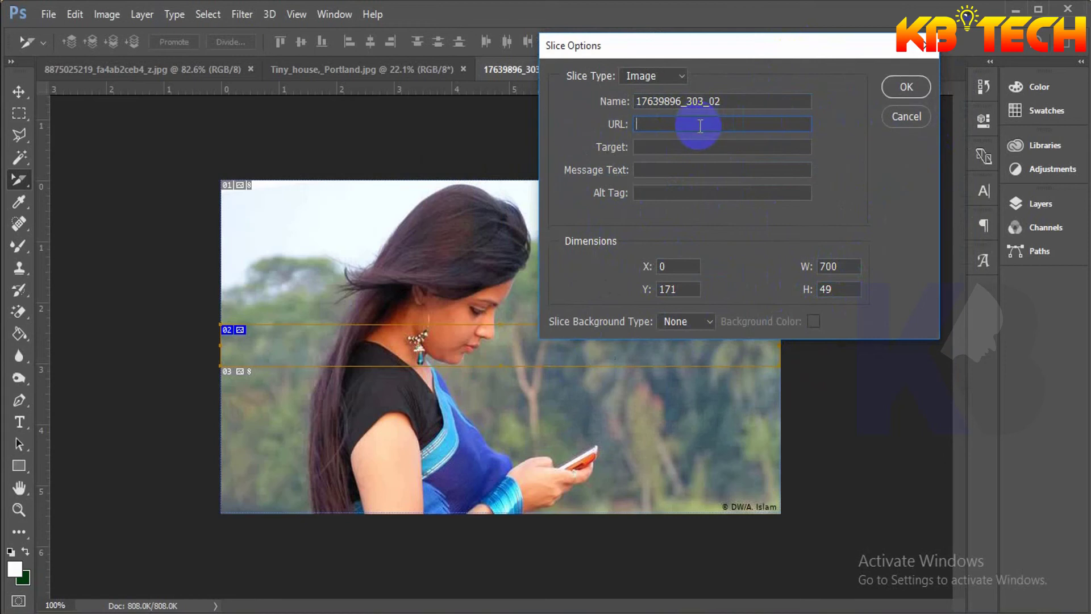
pyautogui.click(908, 117)
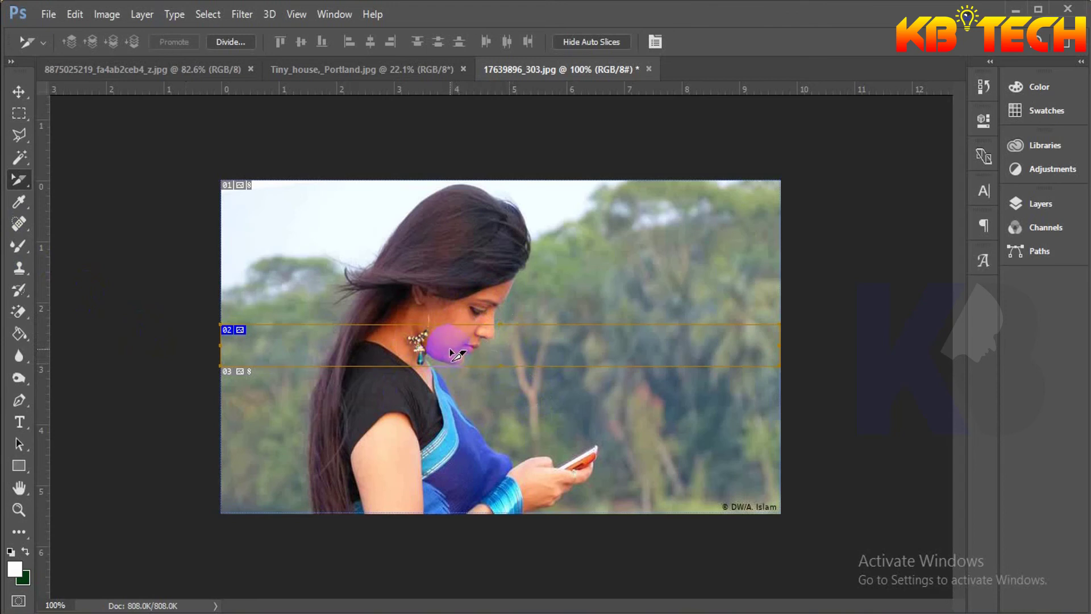
# Step: Delete slices 02 and 03, then select the remaining full-image slice 01
pyautogui.press('Delete')
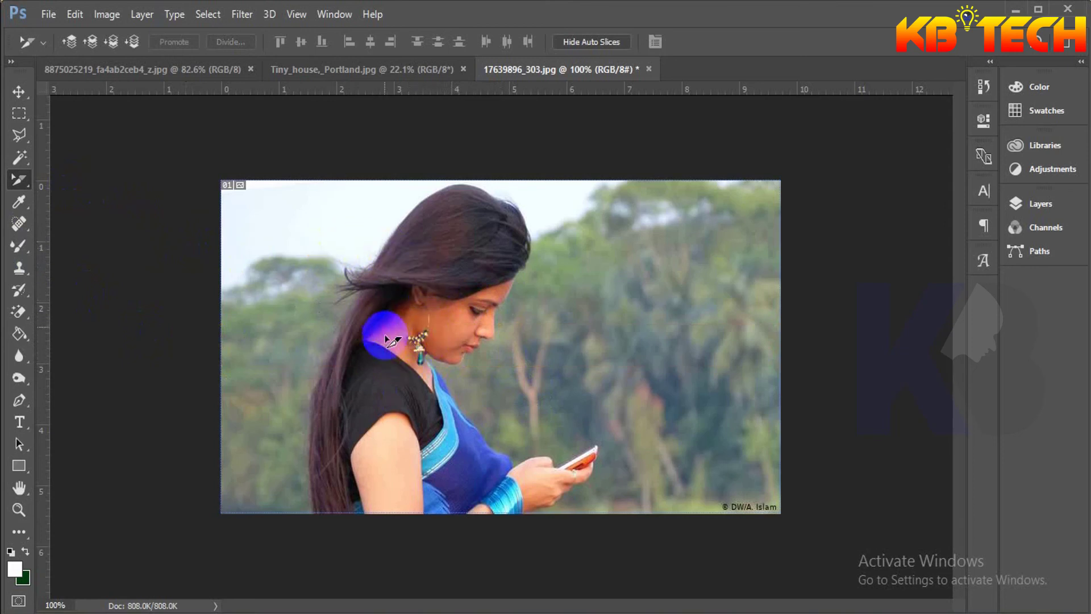
pyautogui.click(422, 356)
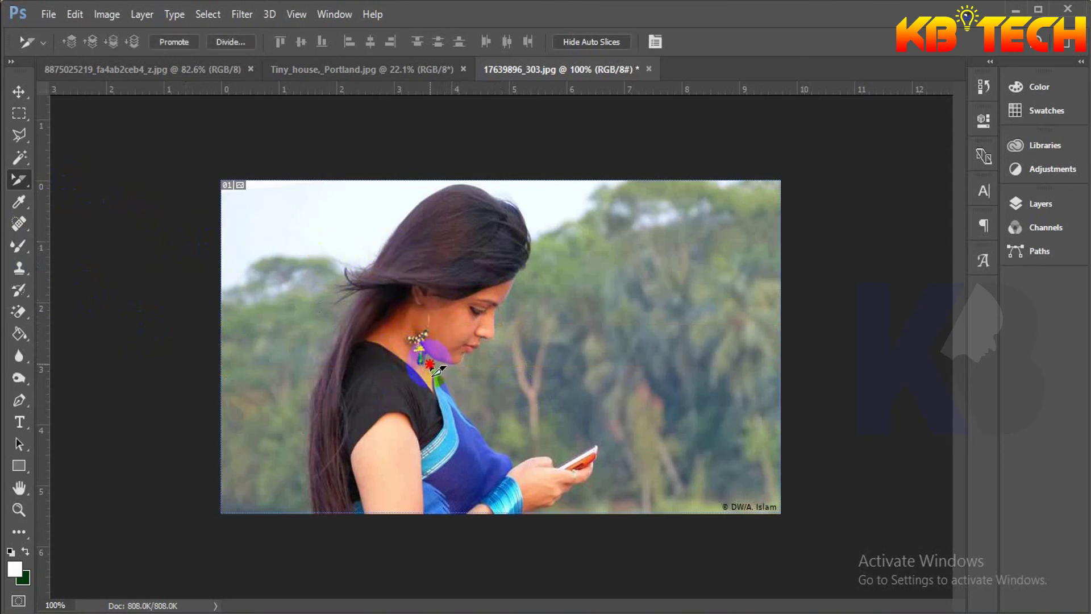
# Step: Draw a small slice around the earring, creating slice 03, and select slices 03 and 05
pyautogui.rightClick(25, 174)
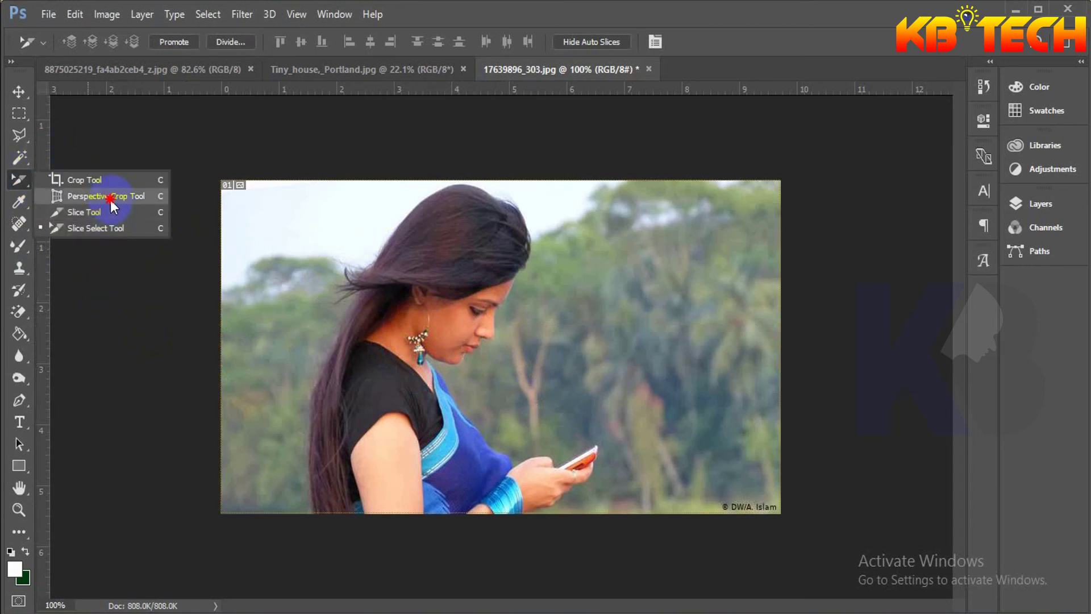
pyautogui.click(105, 212)
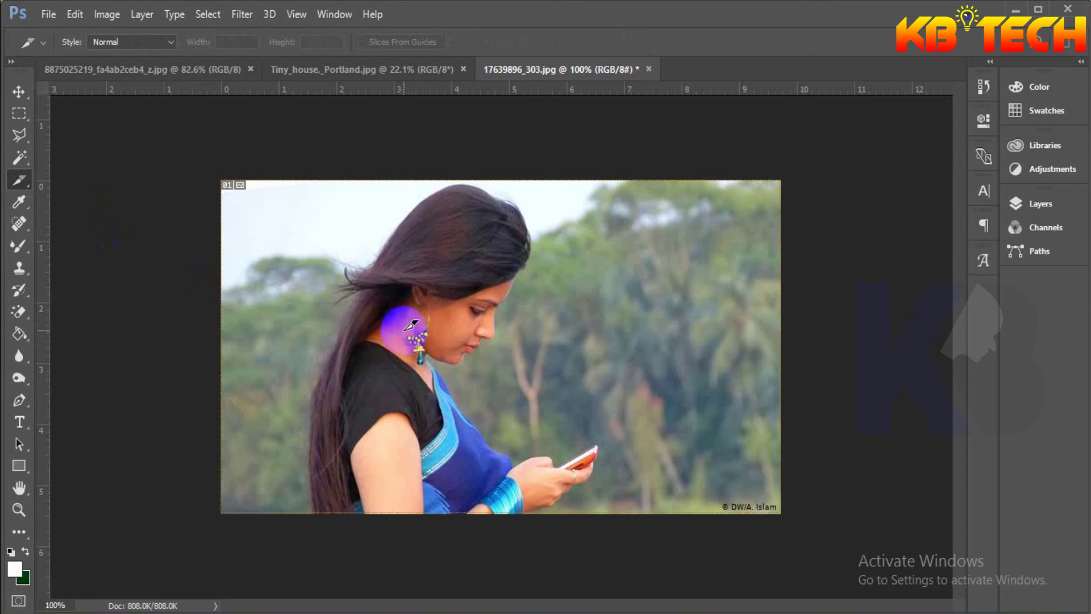
pyautogui.moveTo(403, 329)
pyautogui.mouseDown()
pyautogui.moveTo(424, 357)
pyautogui.moveTo(452, 365)
pyautogui.mouseUp()
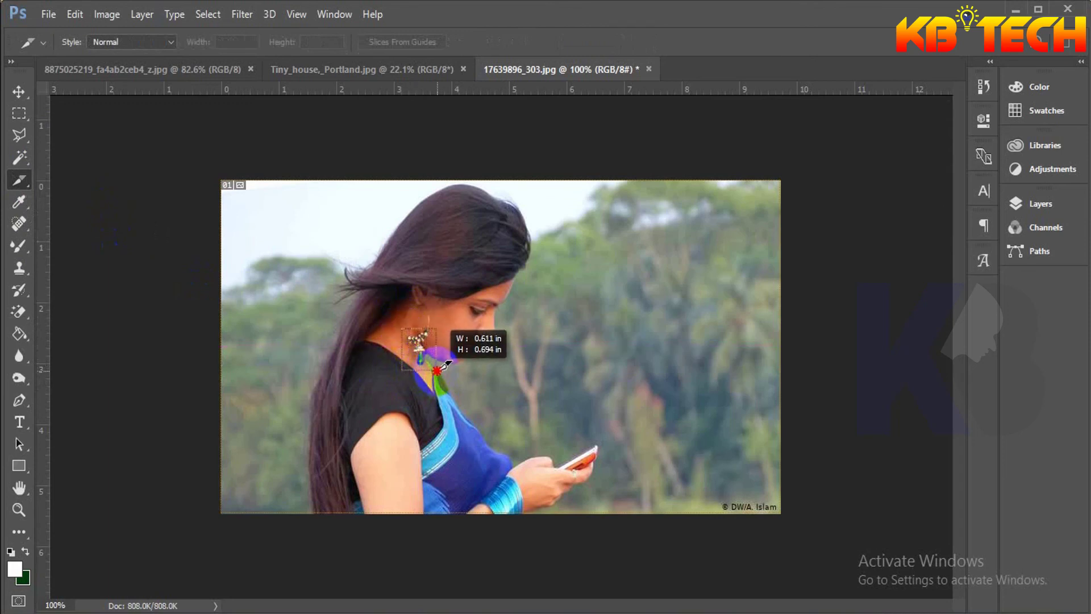
pyautogui.moveTo(450, 365); pyautogui.dragTo(454, 368)
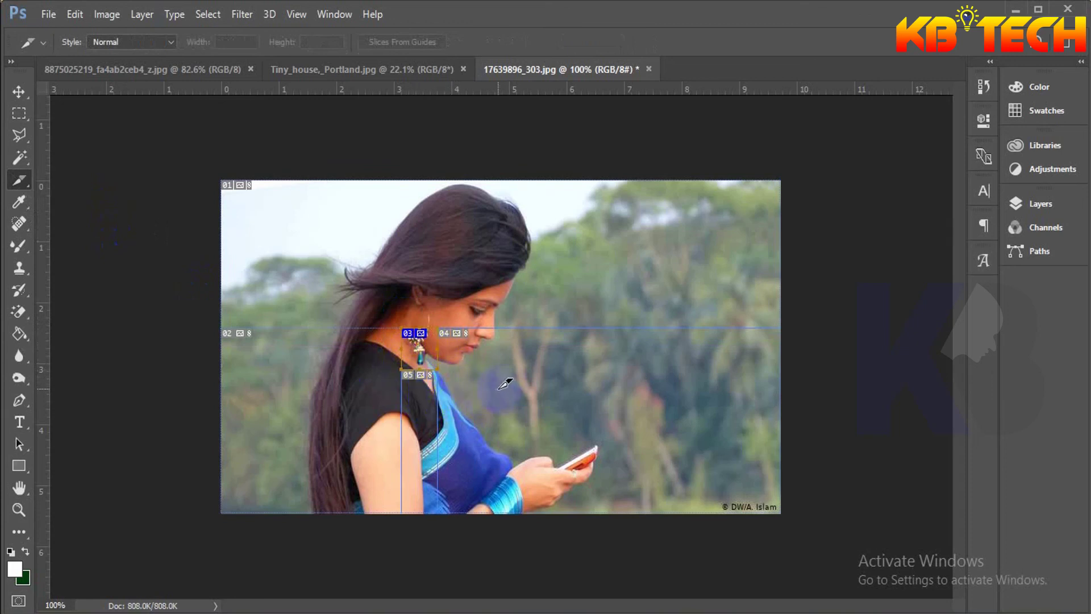
pyautogui.click(430, 339)
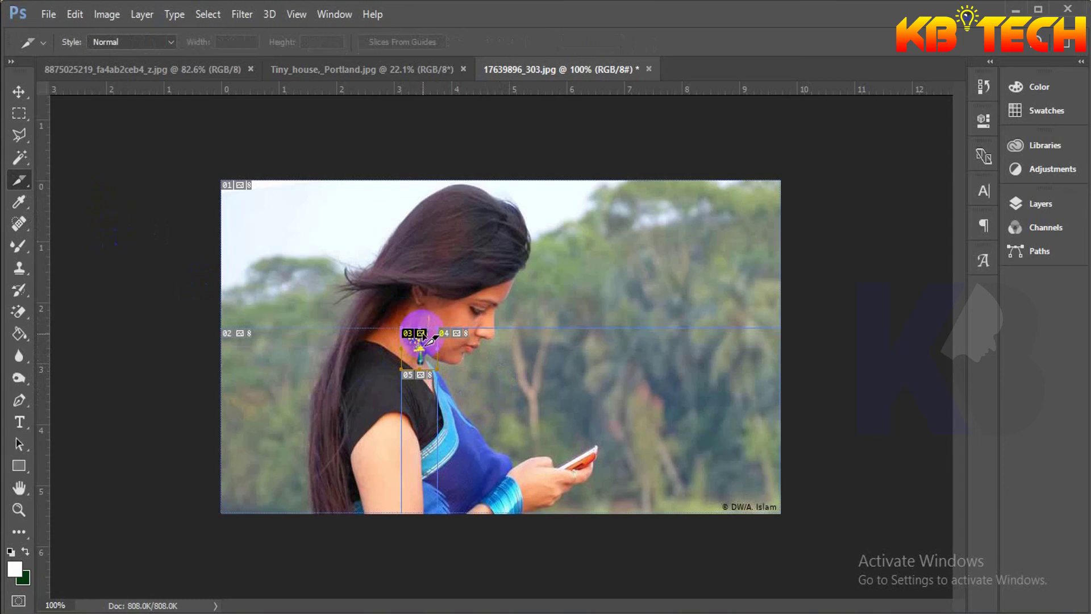
pyautogui.click(431, 386)
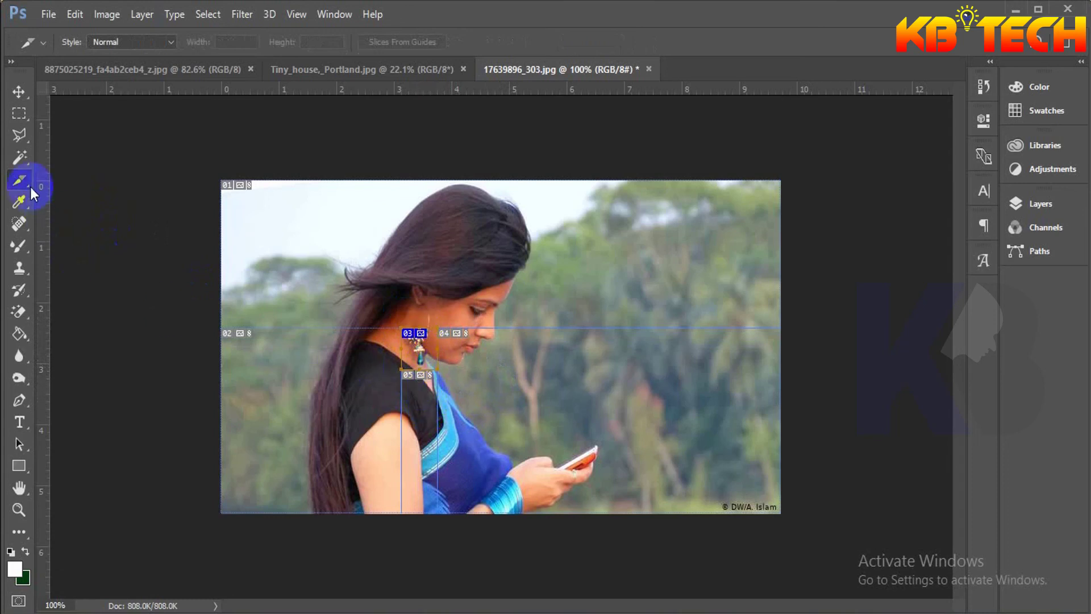
pyautogui.click(19, 91)
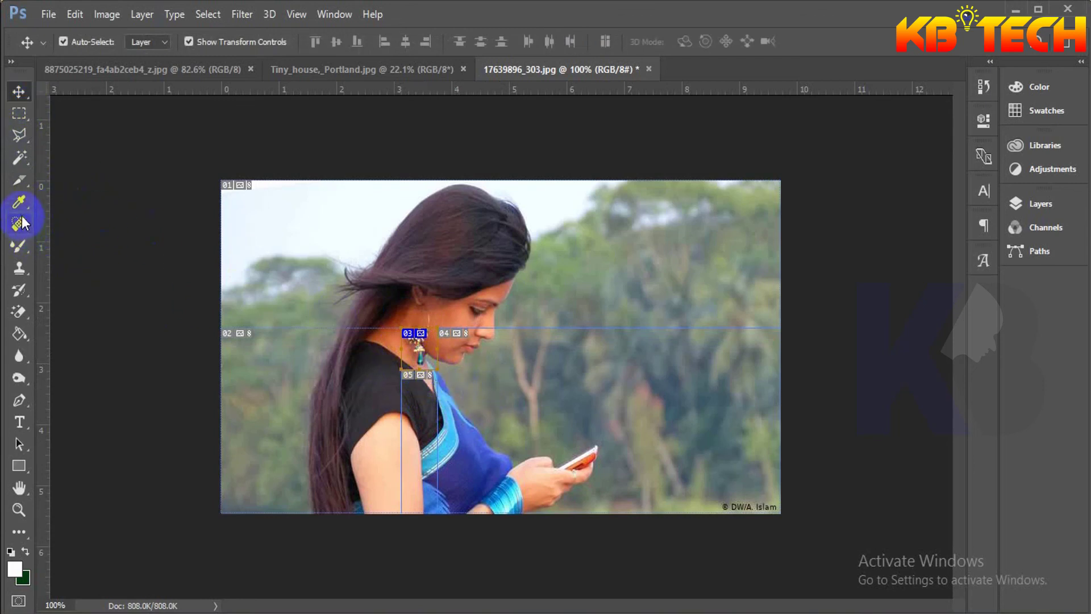
# Step: Switch from the slice tools back to the Crop tool
pyautogui.click(20, 248)
pyautogui.moveTo(23, 254); pyautogui.dragTo(57, 256)
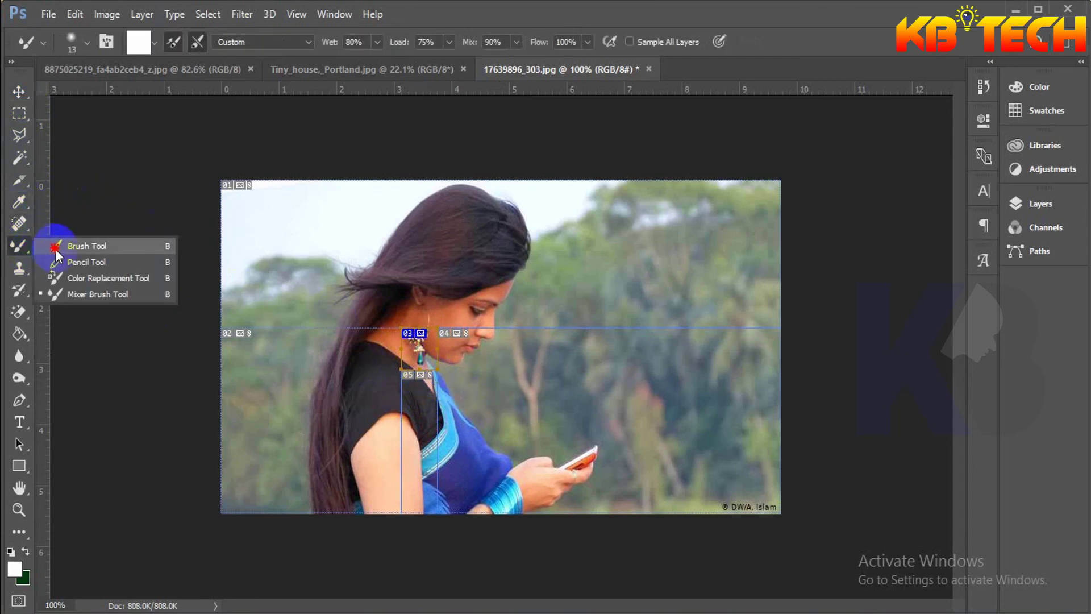
pyautogui.click(20, 181)
pyautogui.moveTo(19, 181); pyautogui.dragTo(94, 178)
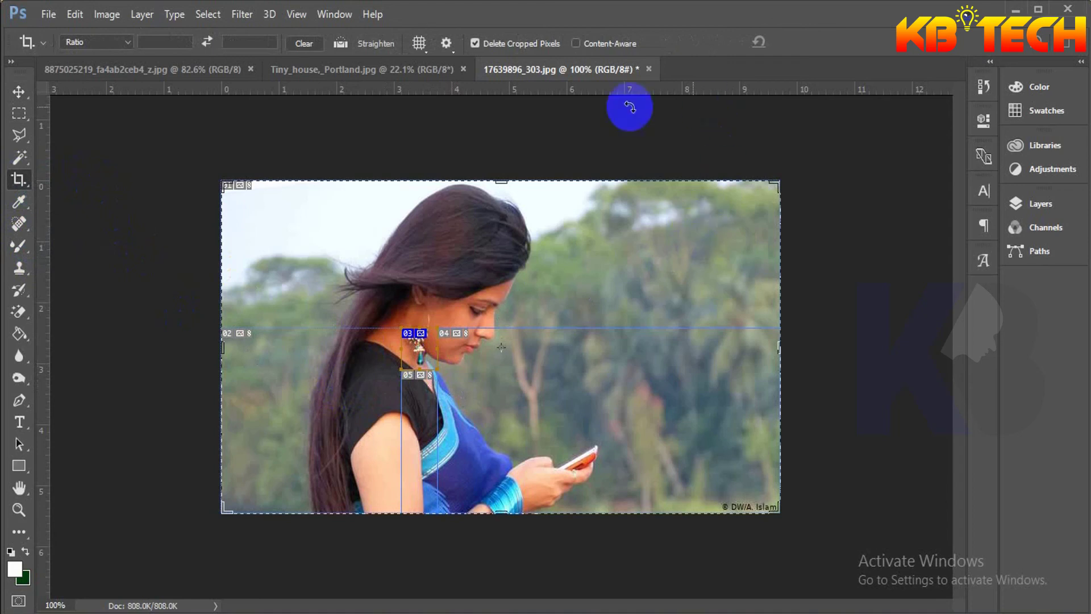
pyautogui.click(314, 215)
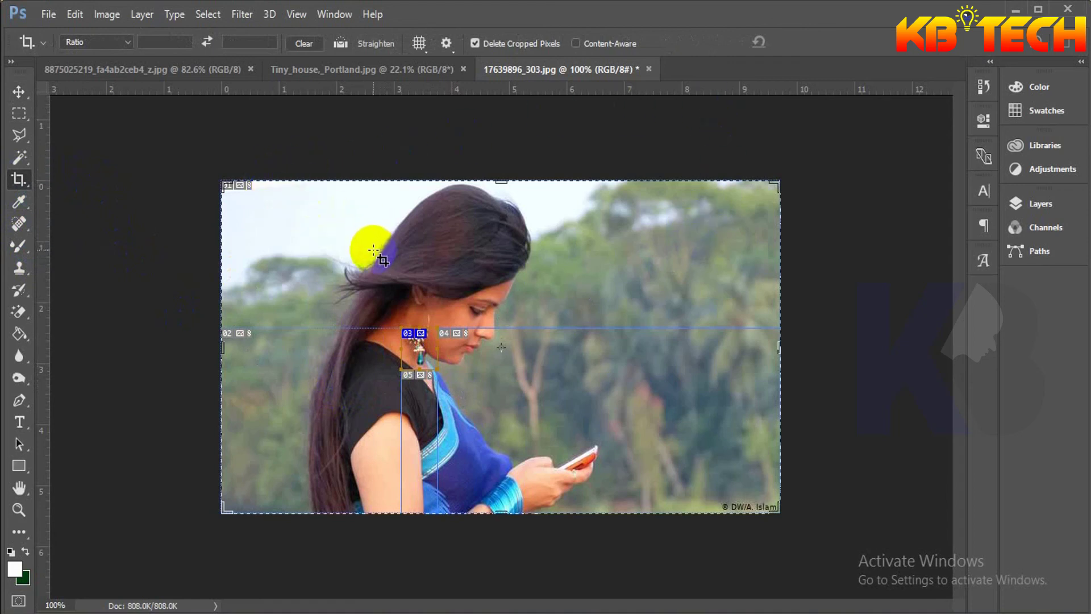
# Step: Undo the earring slices and return to the Tiny_house_Portland.jpg image
pyautogui.hotkey('ctrl', 'z')
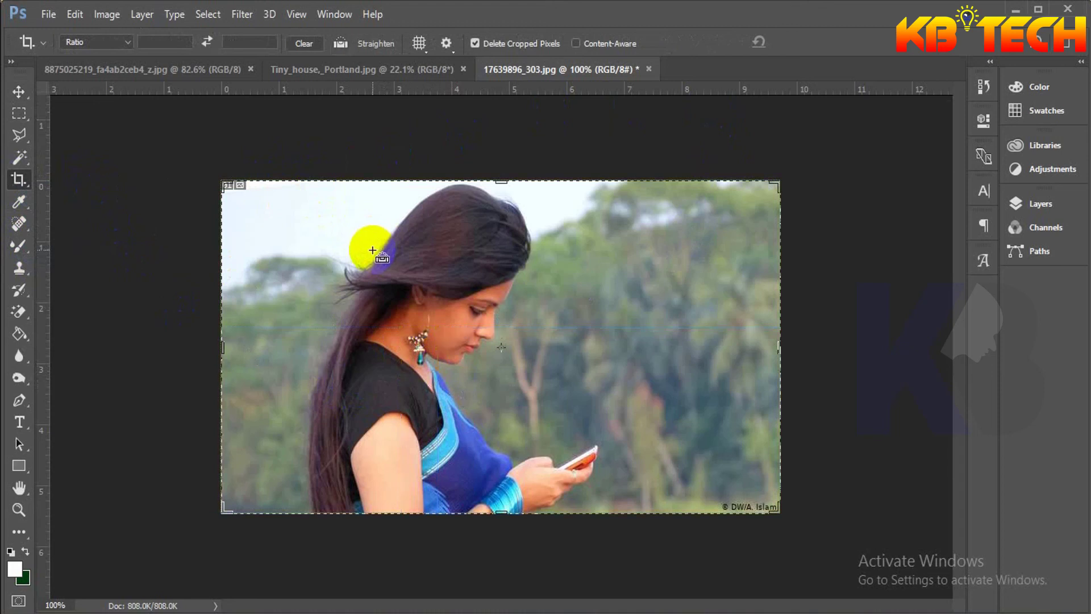
pyautogui.click(21, 90)
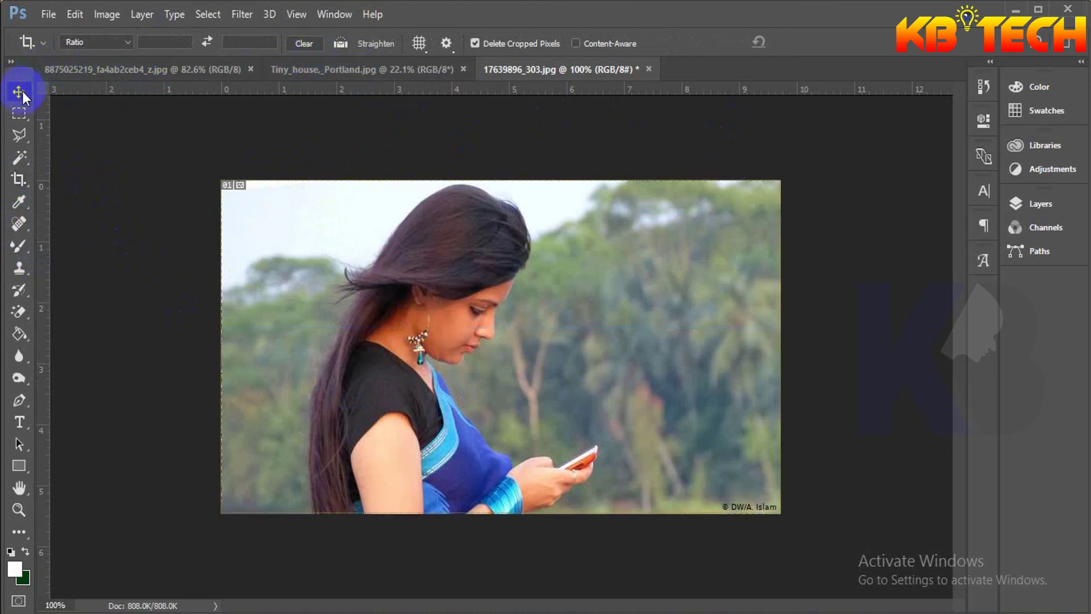
pyautogui.click(120, 72)
# Step: Bring the Tiny_house_Portland.jpg house photo forward as the active document
pyautogui.click(321, 73)
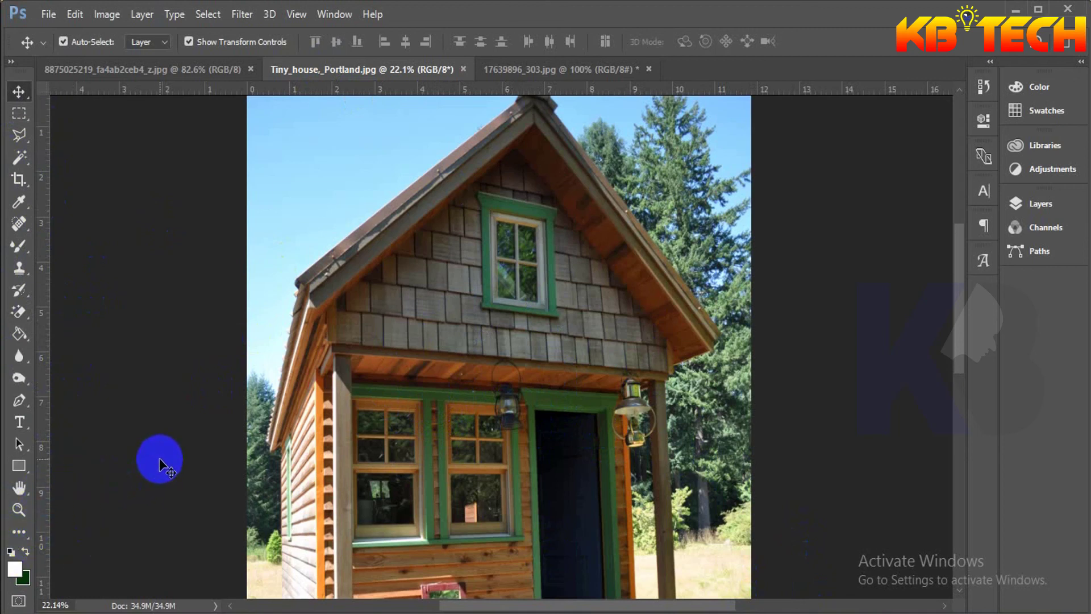
pyautogui.click(284, 386)
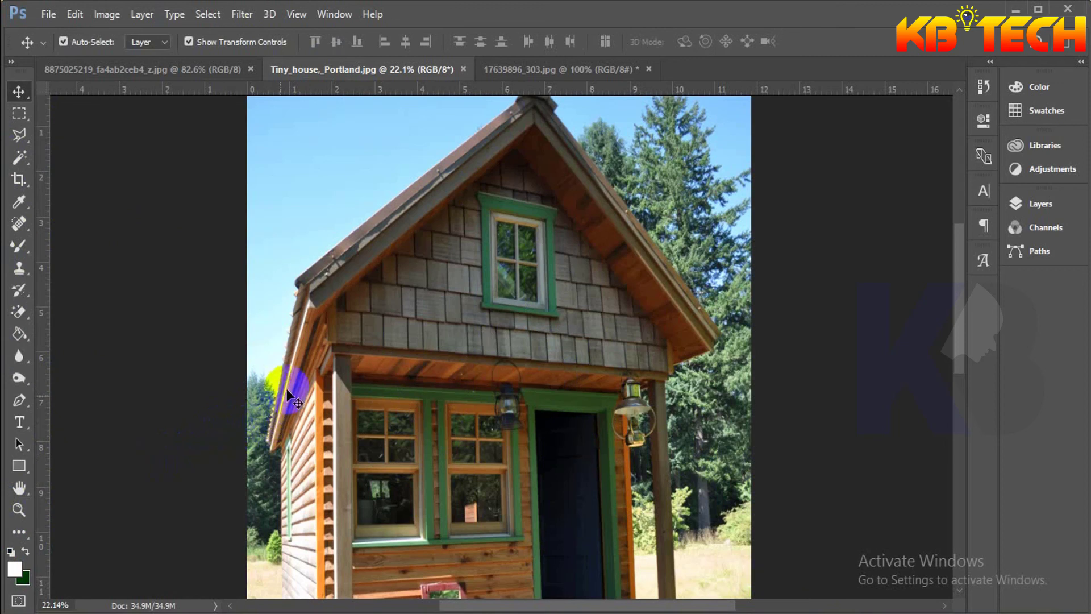